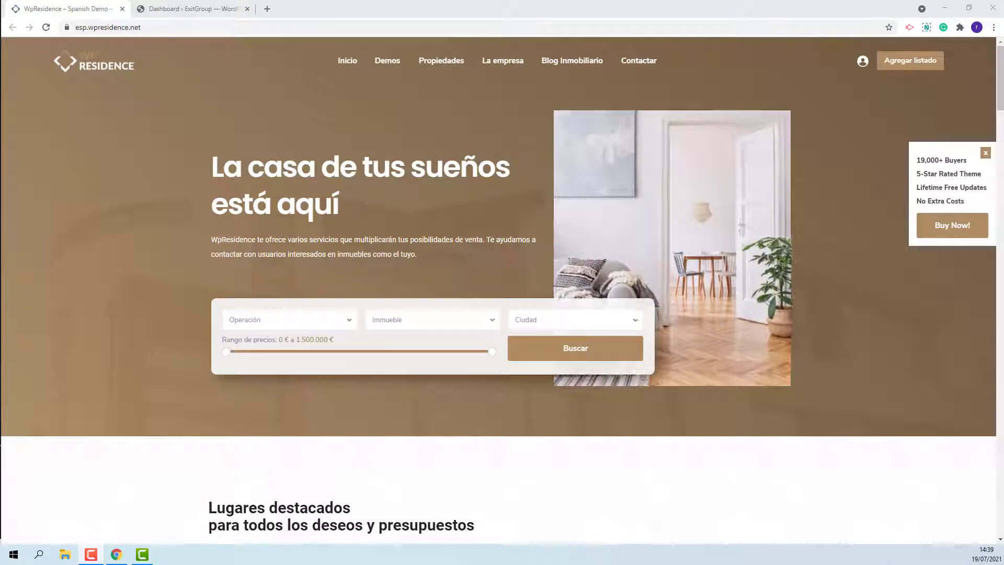
Switch from the WpResidence demo tab to the Dashboard ‹ ExitGroup admin tab
key(ctrl+Tab)
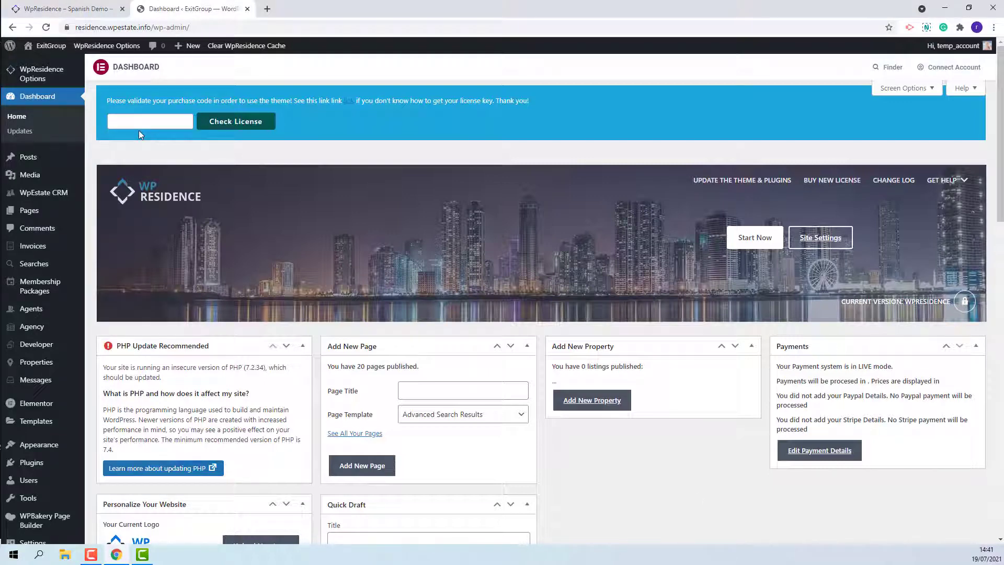
Paste the theme purchase code into the license field and validate it with Check License
click(150, 121)
key(ctrl+v)
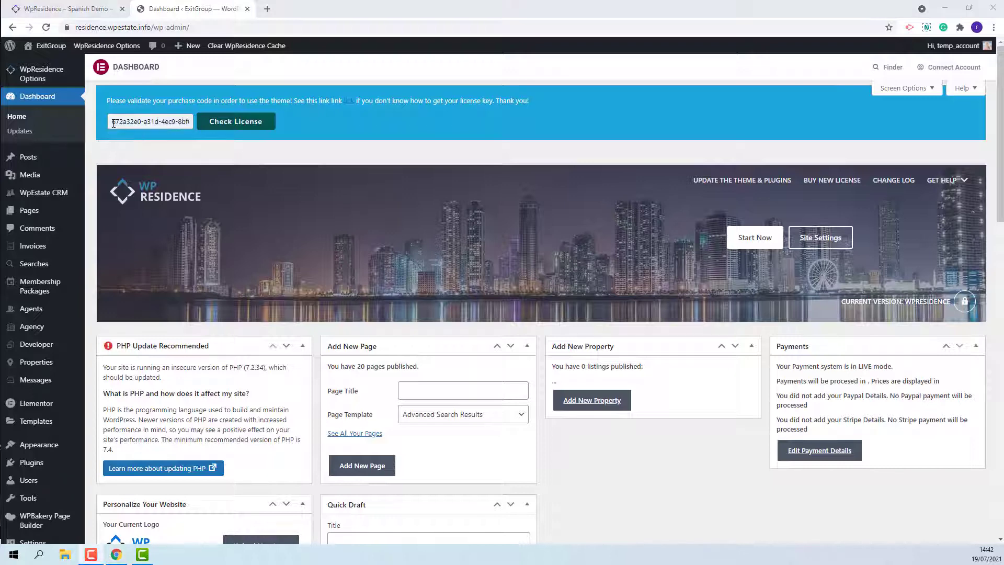
click(241, 123)
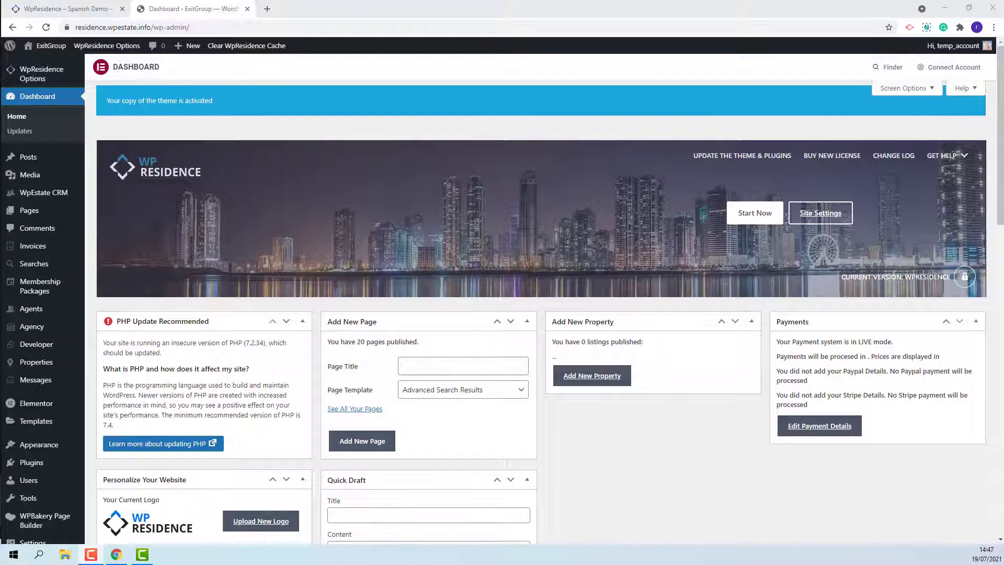
Extract the themepack_wpresidence_version_3.9 zip inside the WP Residence desktop folder, then return to Chrome
click(944, 9)
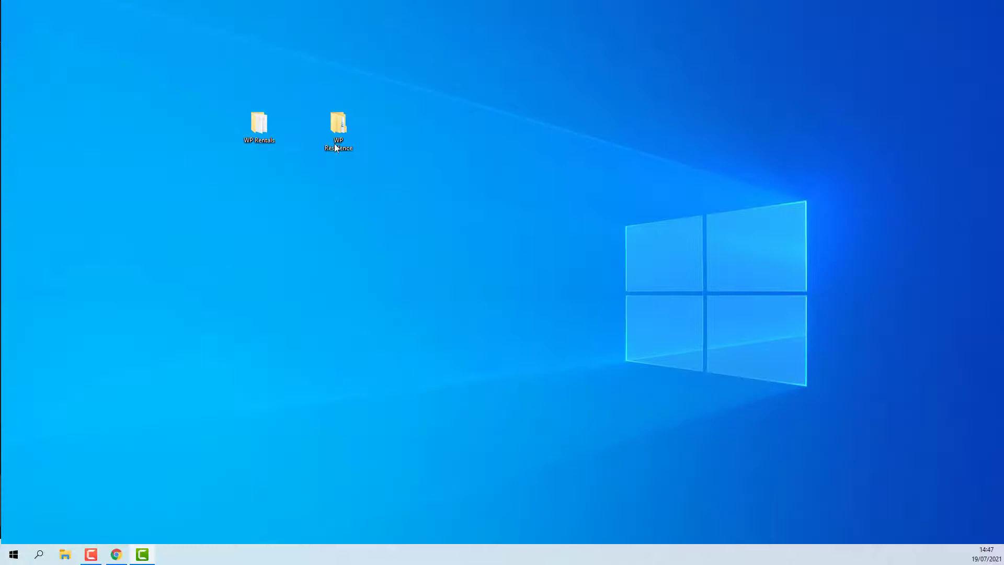
double_click(347, 139)
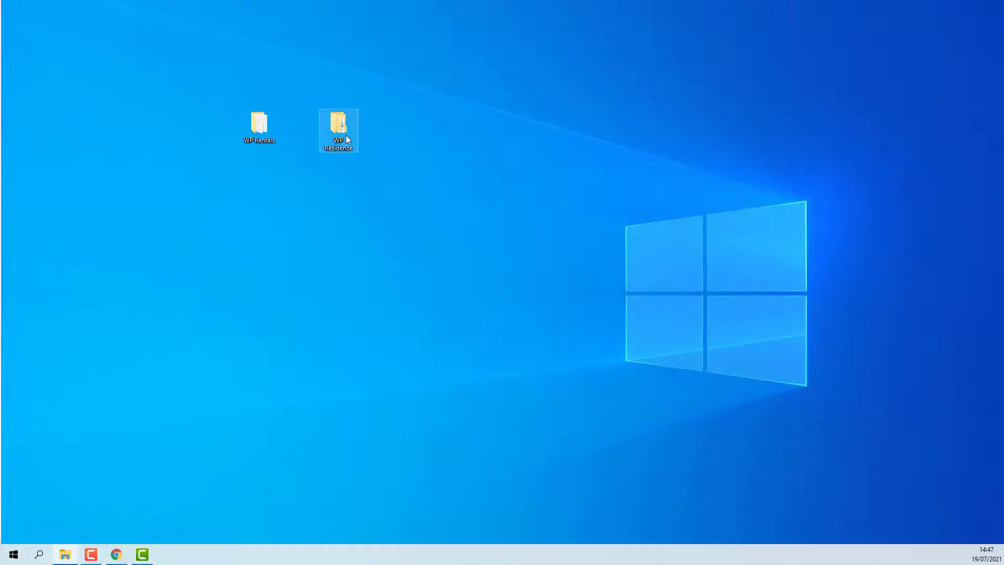
click(176, 120)
right_click(176, 119)
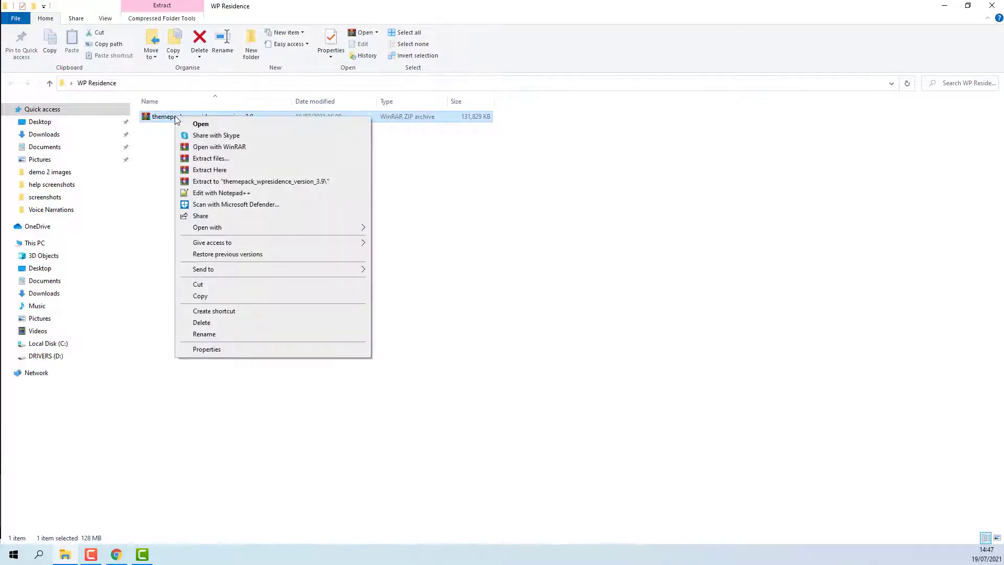
click(199, 171)
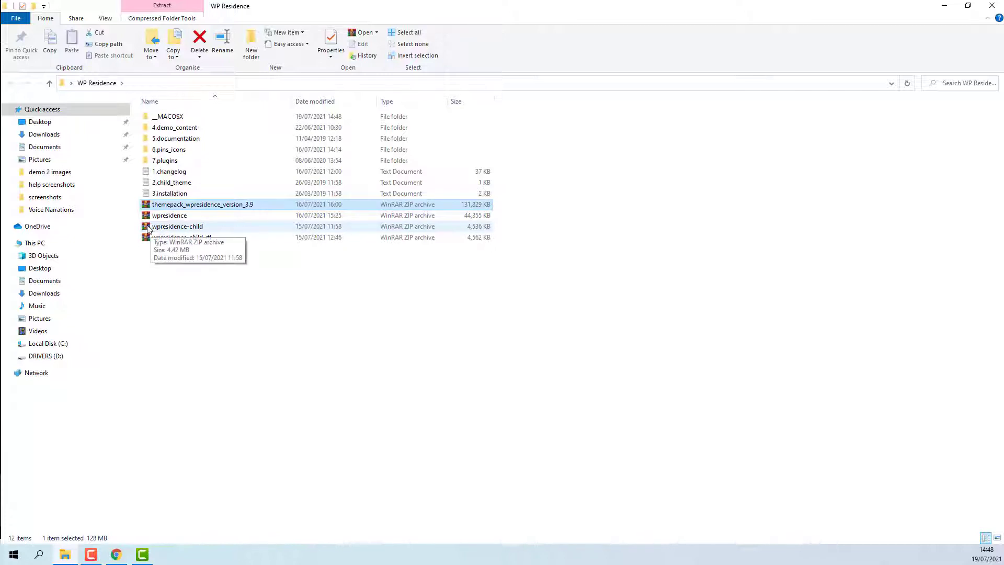
key(alt+Tab)
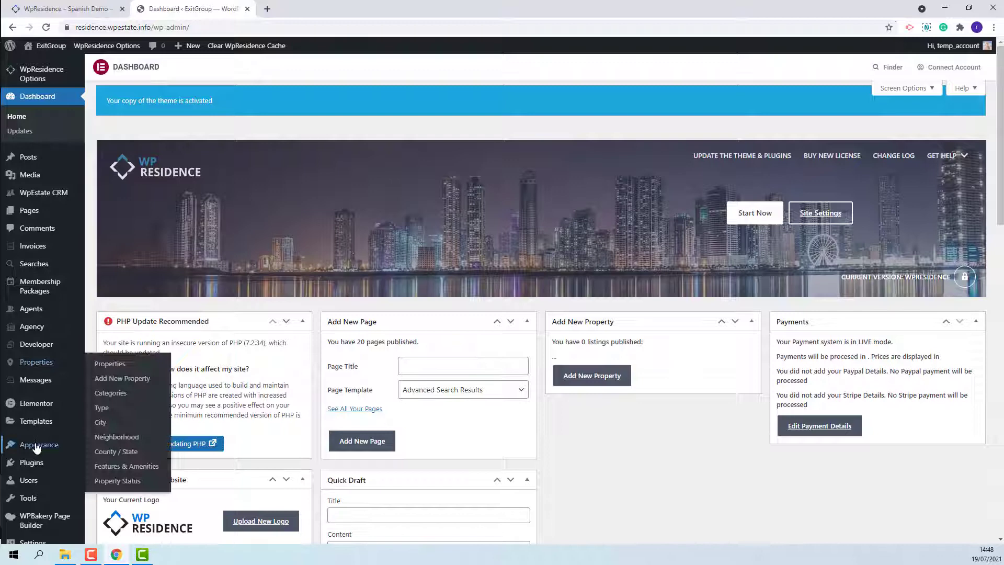
Upload wpresidence-child.zip as a new theme, install it, and activate the WpResidence child theme
click(96, 430)
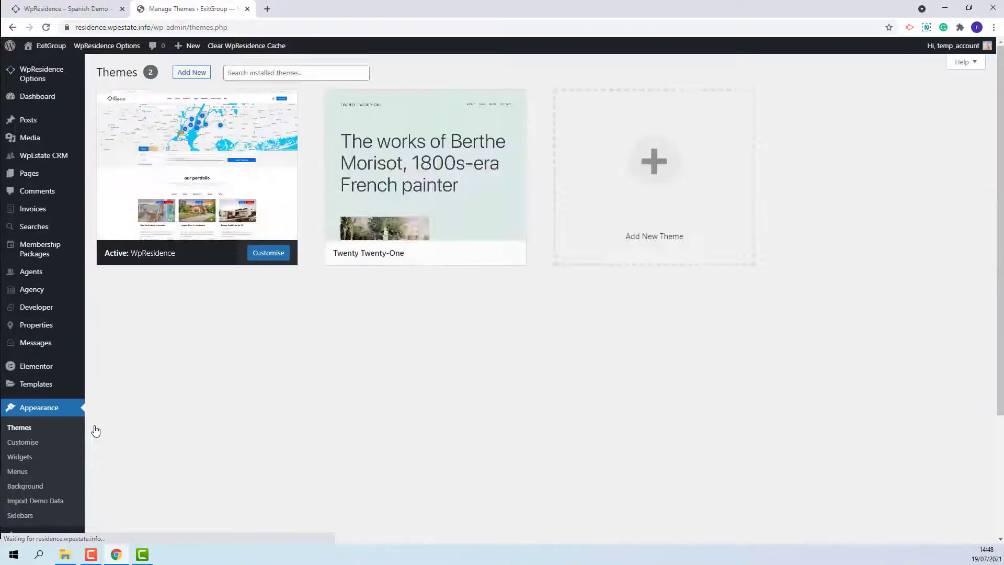
click(190, 75)
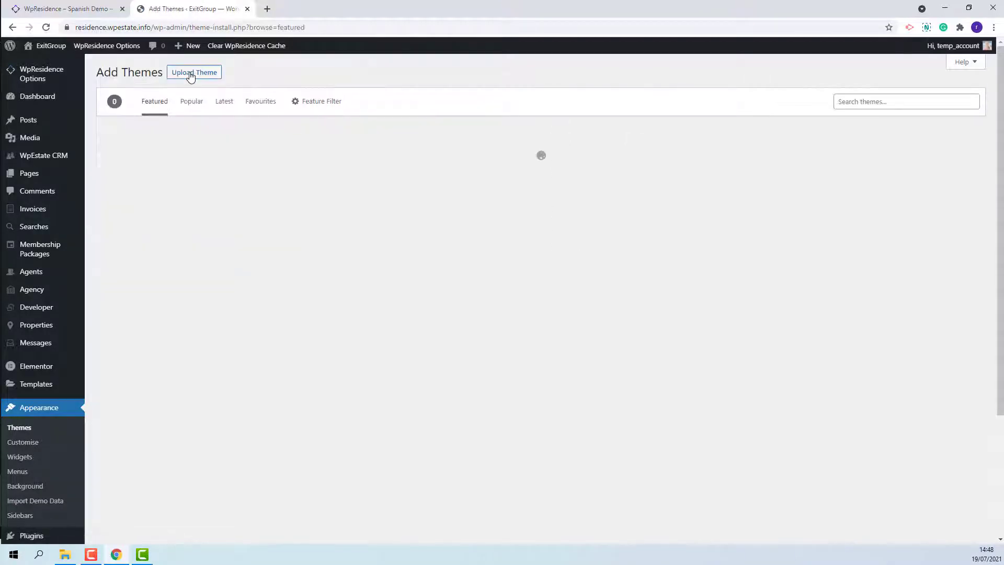
click(190, 75)
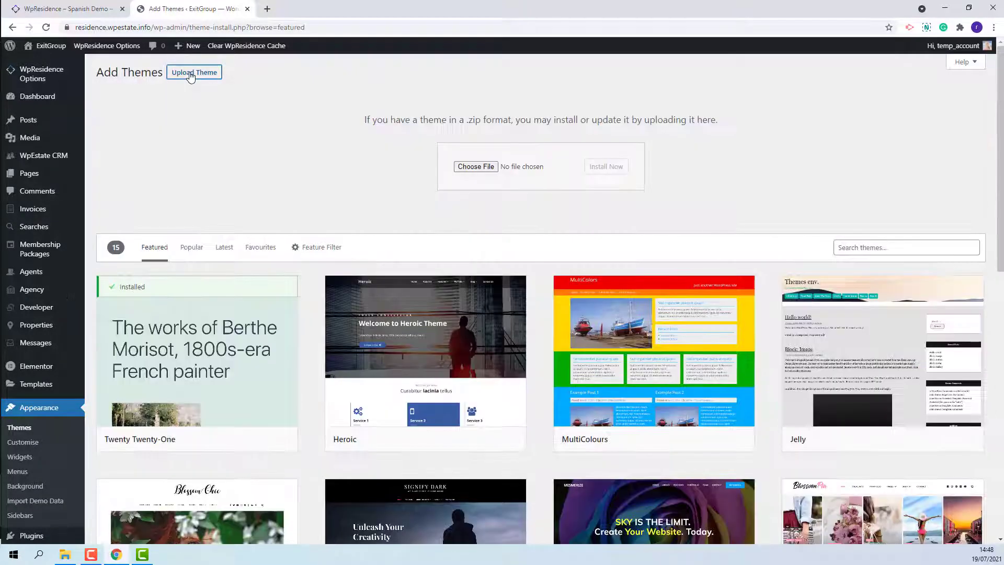
click(478, 169)
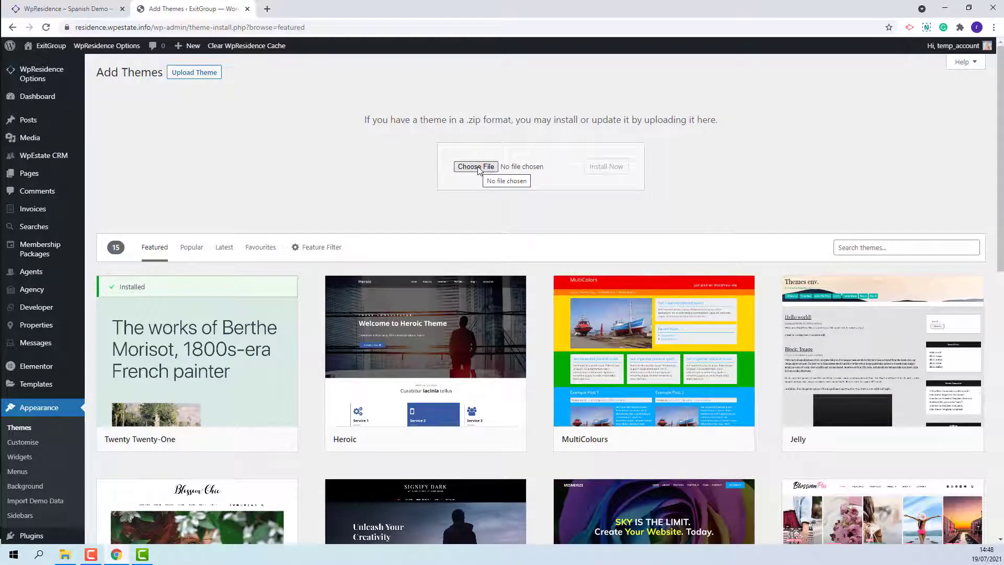
click(478, 167)
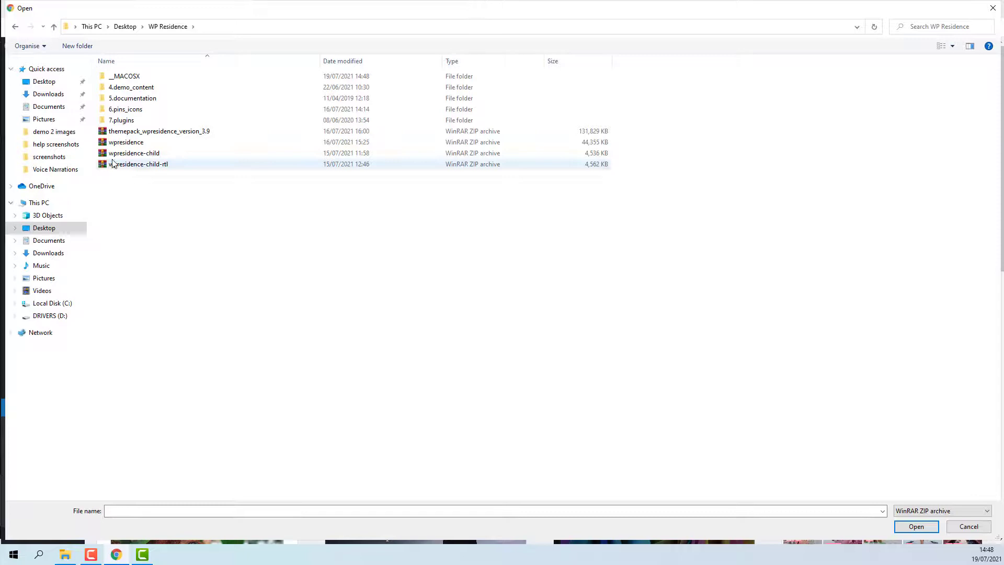
click(128, 155)
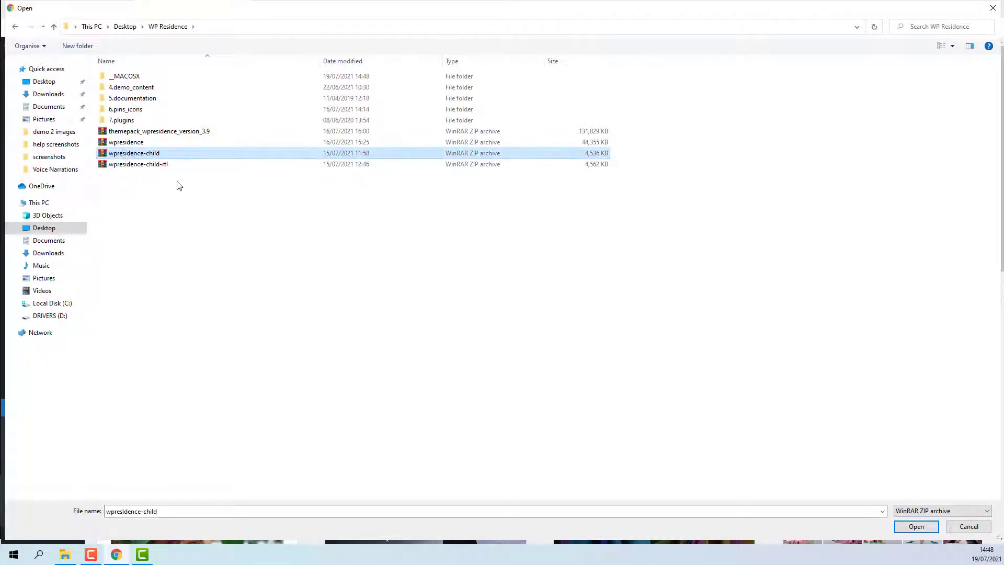
click(915, 526)
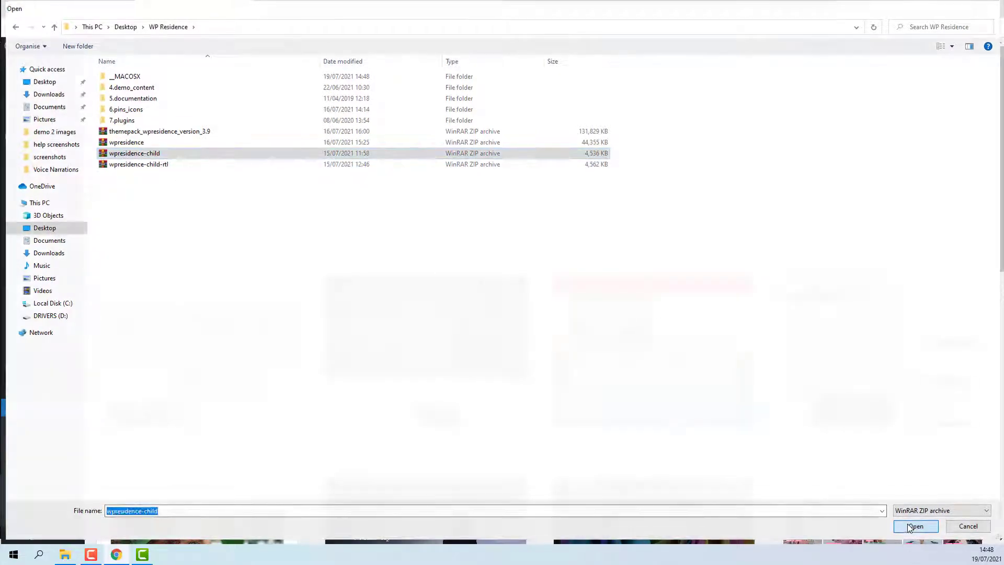
click(605, 178)
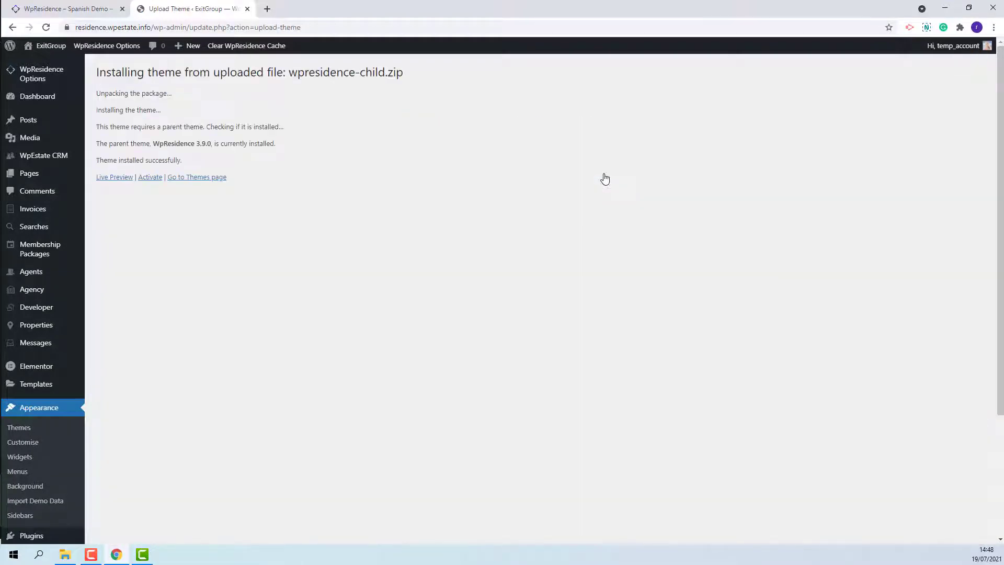
click(145, 180)
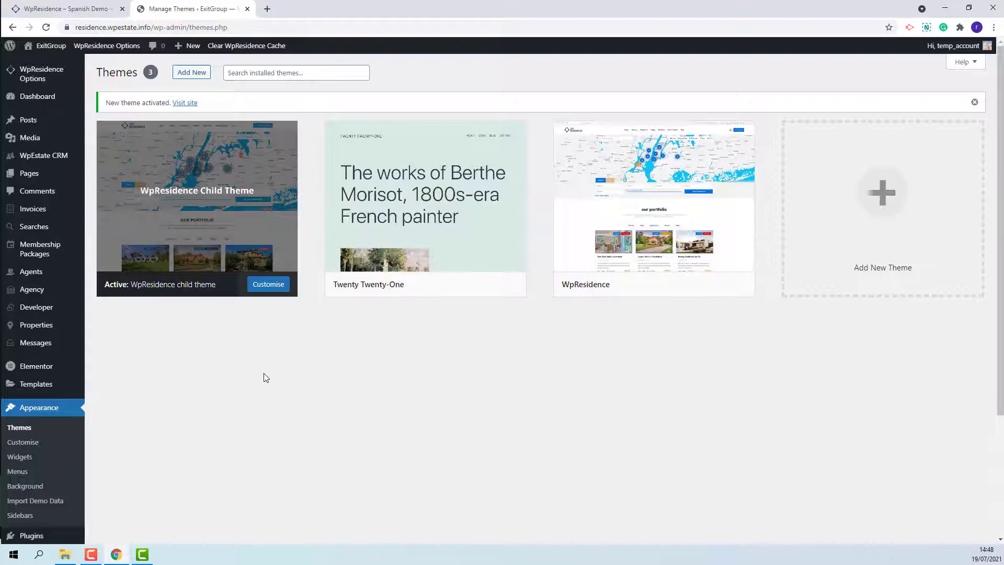
scroll(280, 366, down, 3)
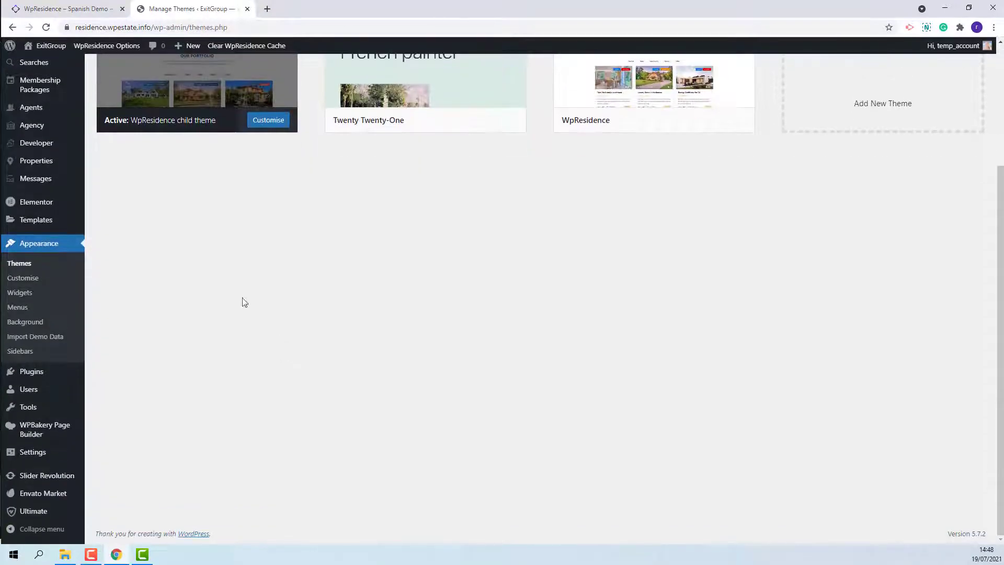
Set the Site Language to Español in General Settings and save the changes
mouse_move(38, 454)
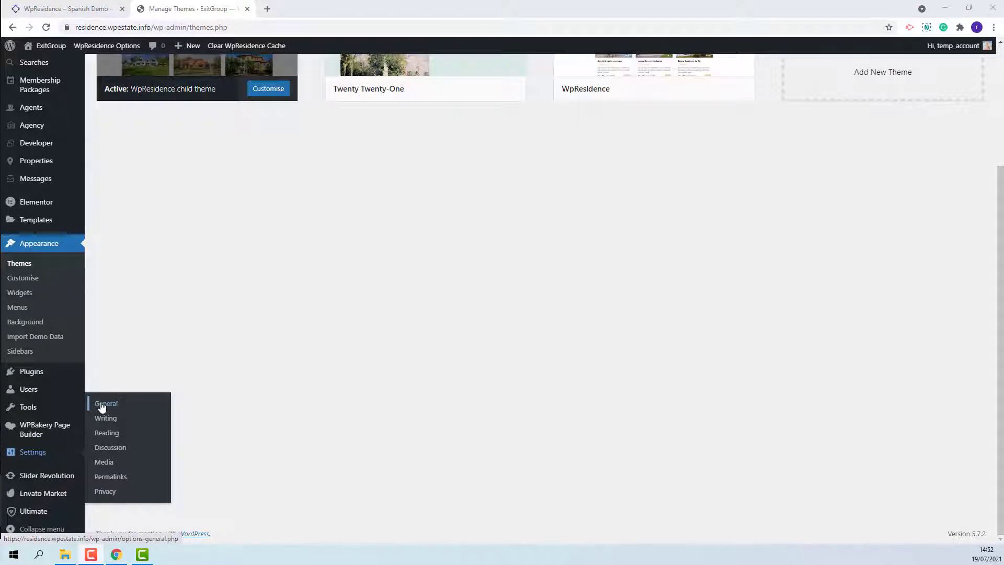
click(102, 407)
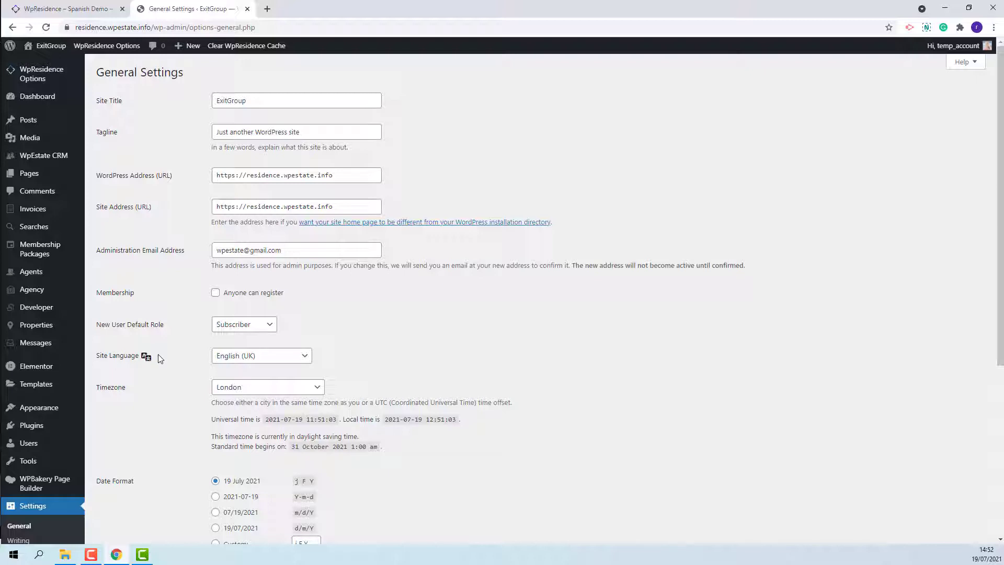
click(269, 361)
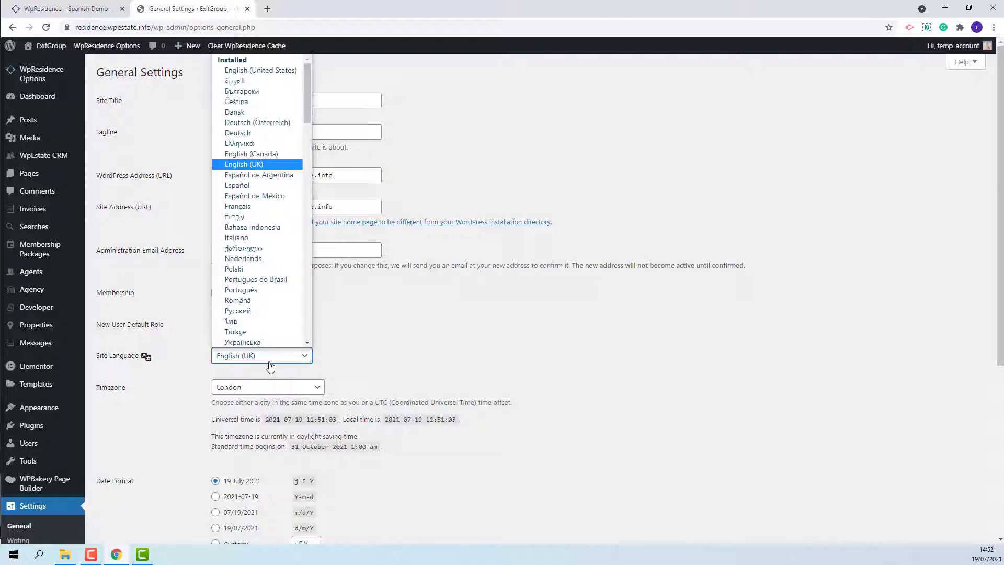
click(264, 290)
scroll(265, 290, down, 5)
click(122, 489)
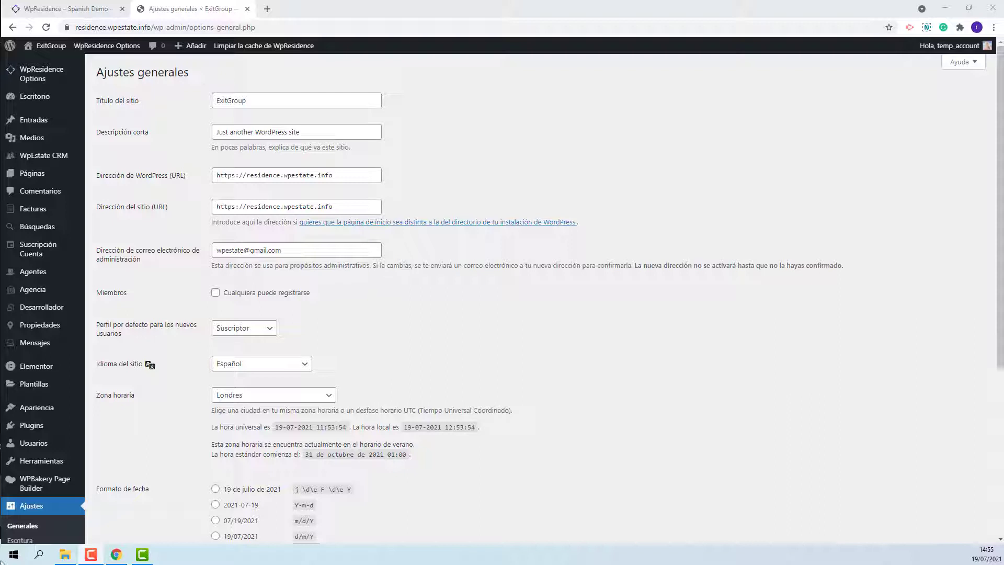
Search the plugin directory for 'SVG SUpport' from the Add New plugins page
mouse_move(36, 428)
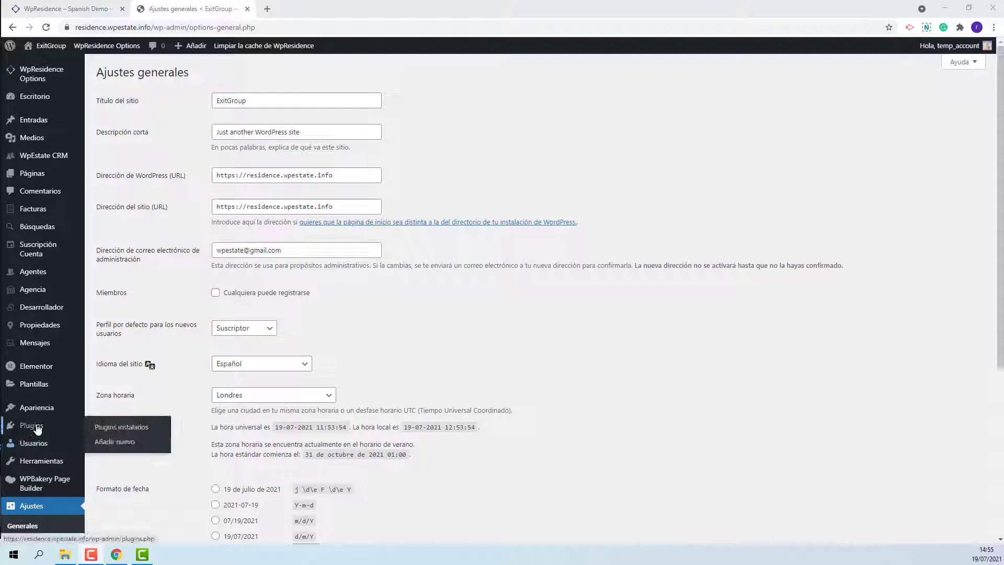
click(116, 432)
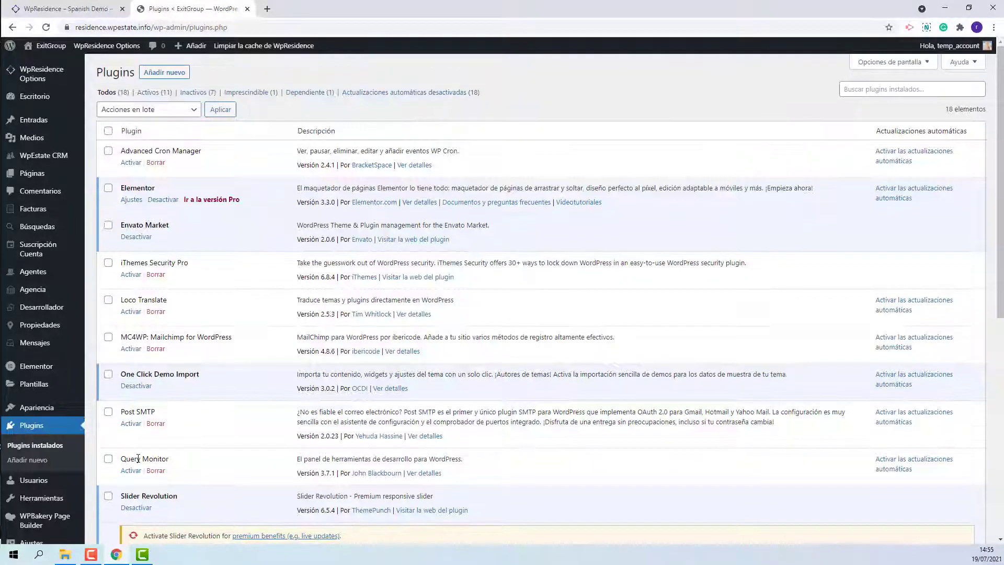
click(166, 72)
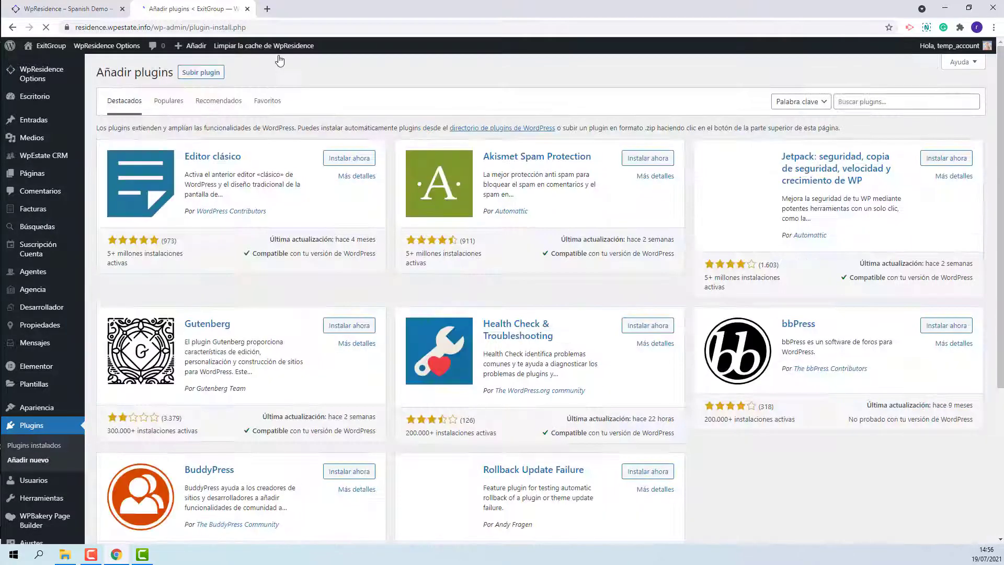
click(870, 101)
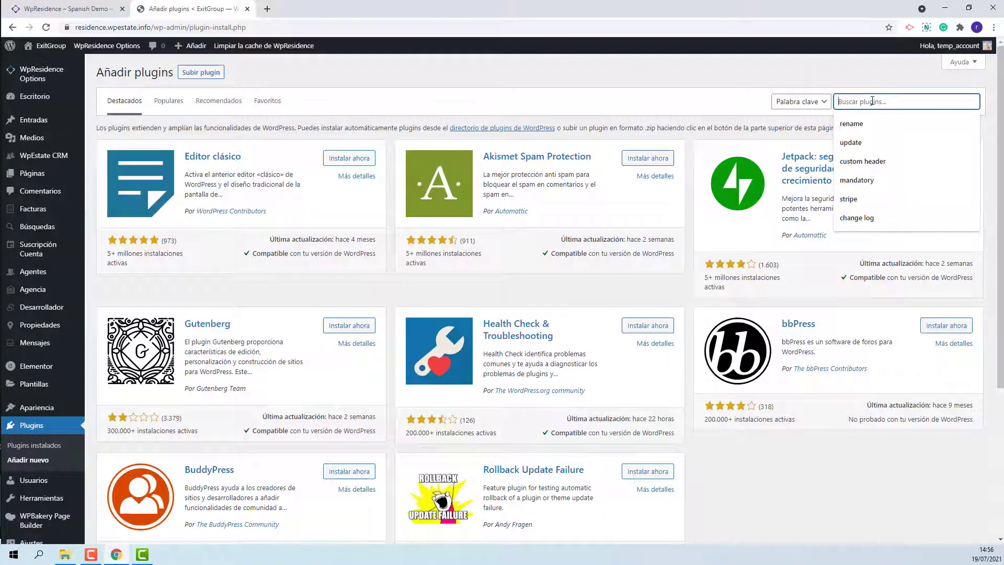
text(SVG )
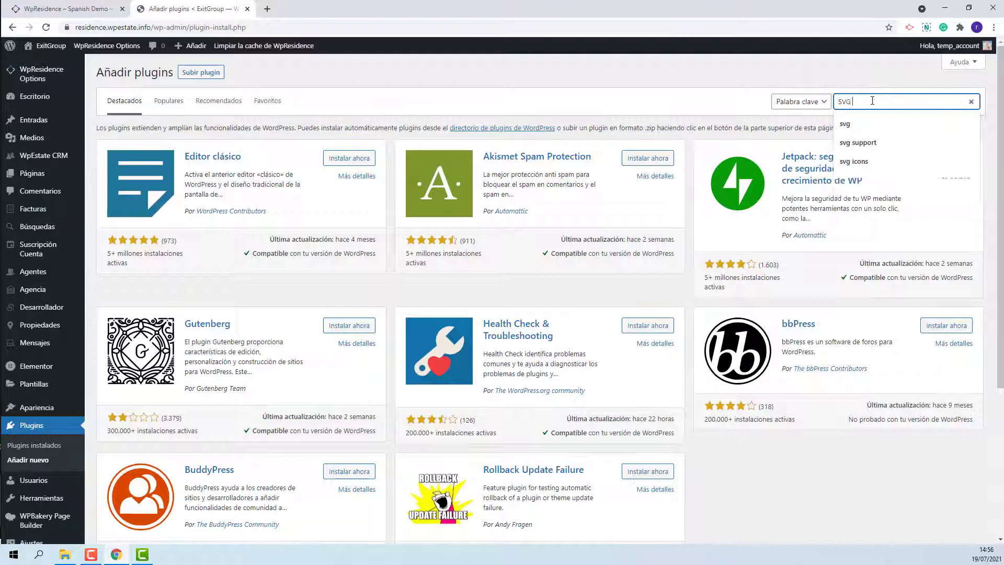
text(SUppo)
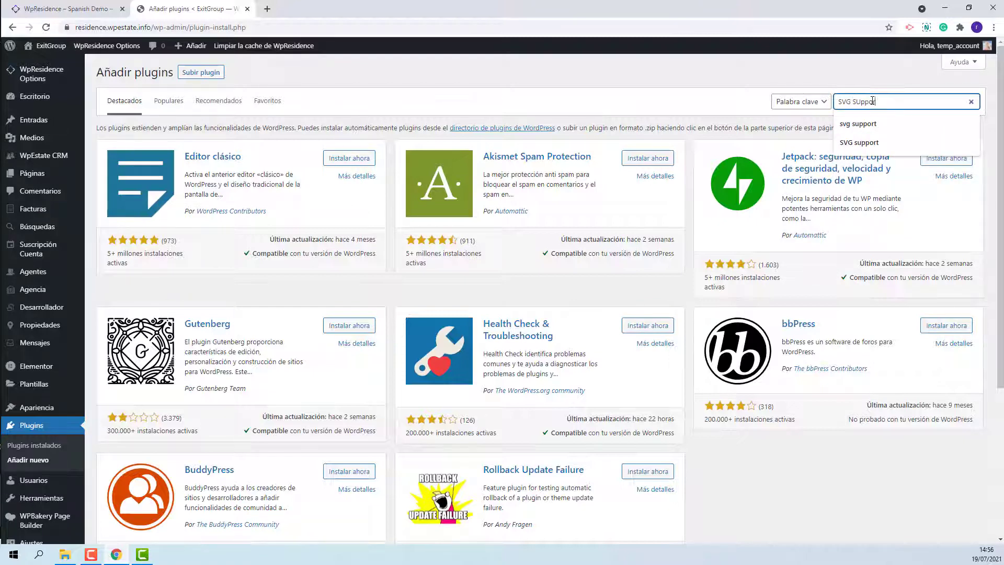
text(rt)
key(Return)
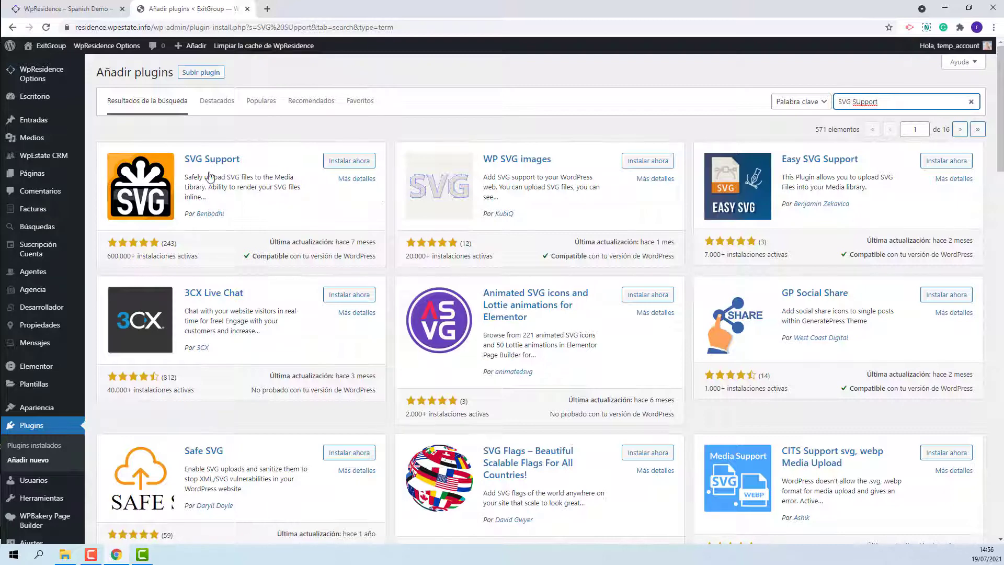
Install and activate SVG Support, then open its Ajustes settings page
click(340, 163)
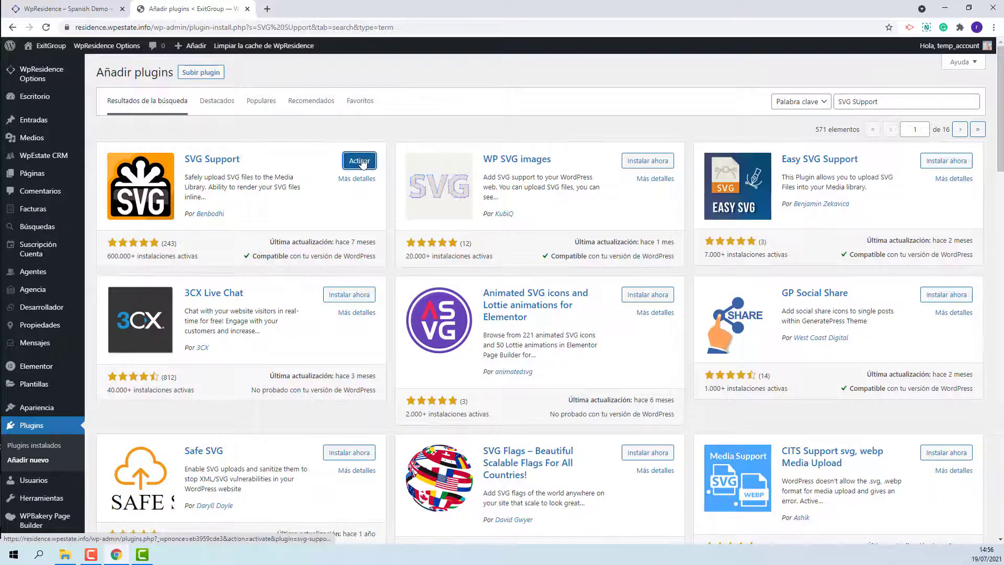
click(361, 162)
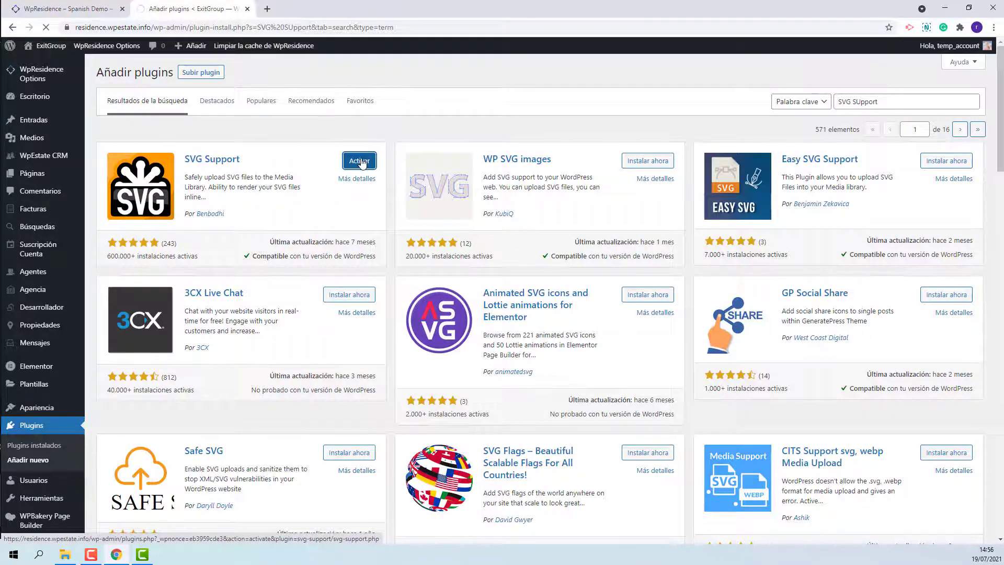
scroll(369, 306, down, 5)
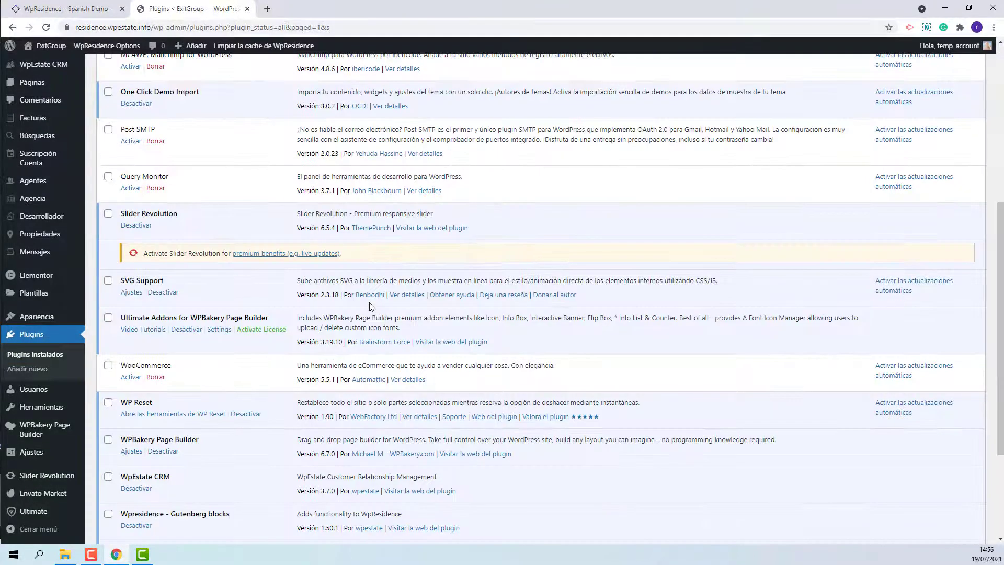
click(131, 293)
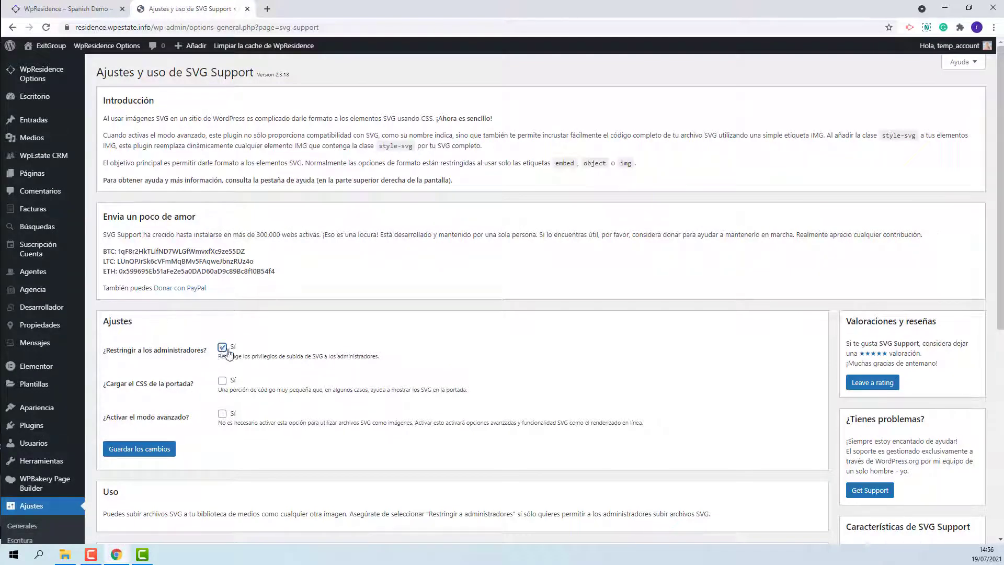
Save the SVG Support settings with Guardar los cambios
click(150, 450)
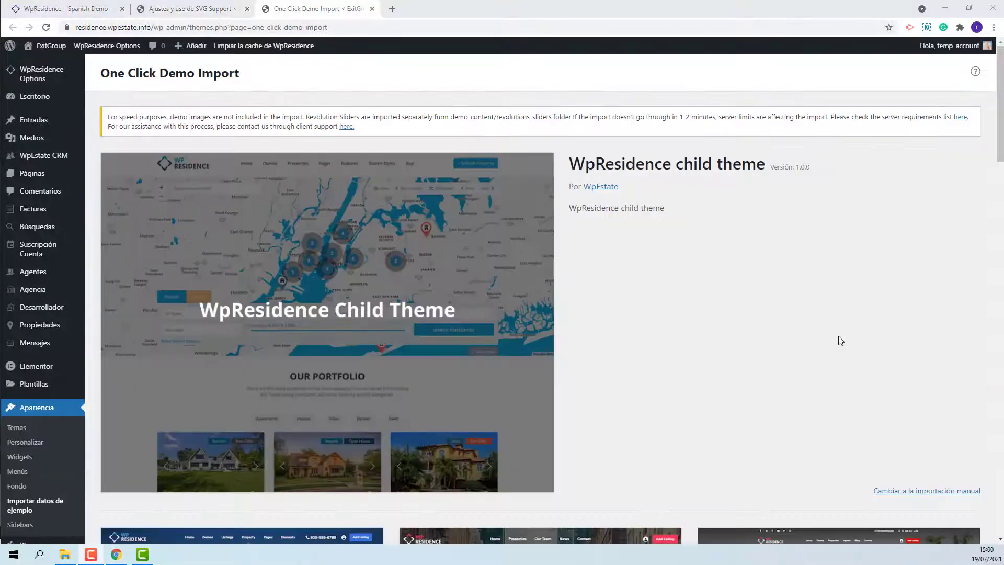
scroll(839, 340, down, 5)
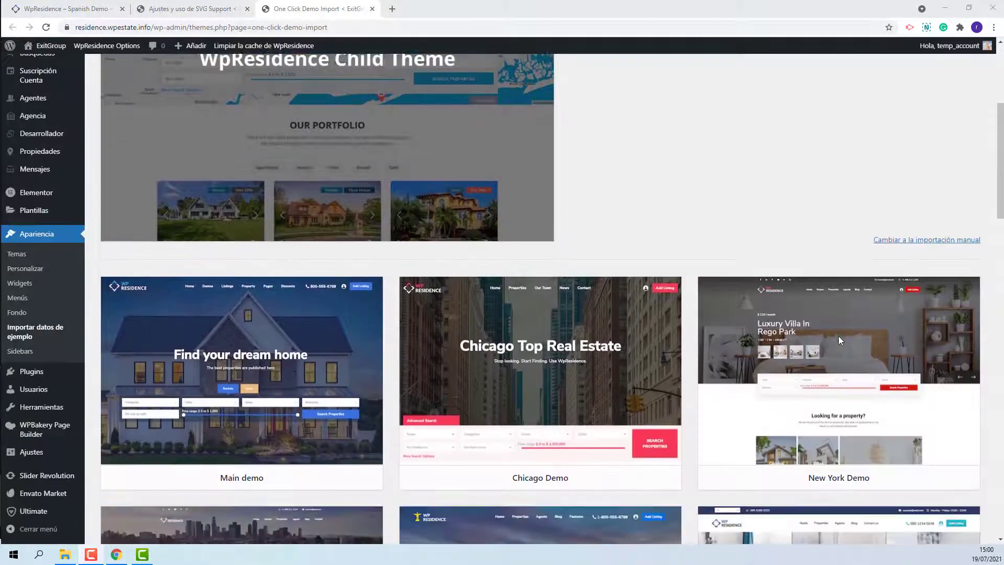
scroll(838, 340, down, 13)
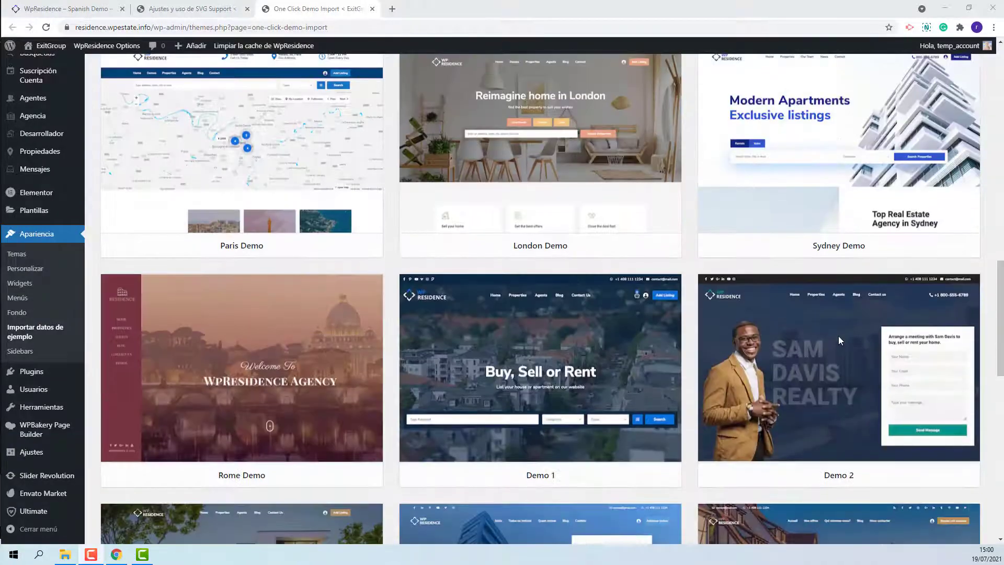
scroll(839, 336, down, 10)
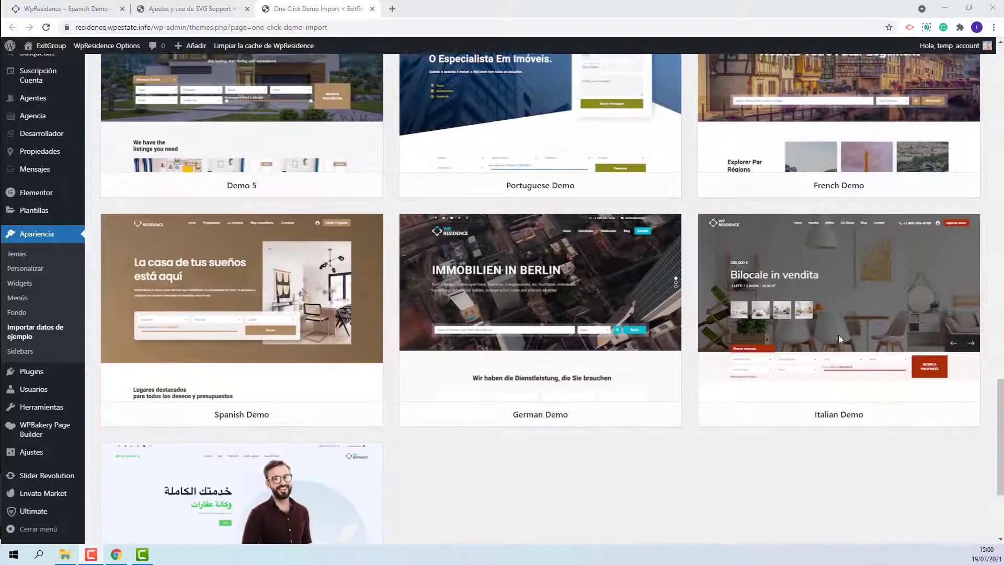
Import the Spanish Demo via Importar demostración and Continuar e importar, then visit the live site
mouse_move(235, 410)
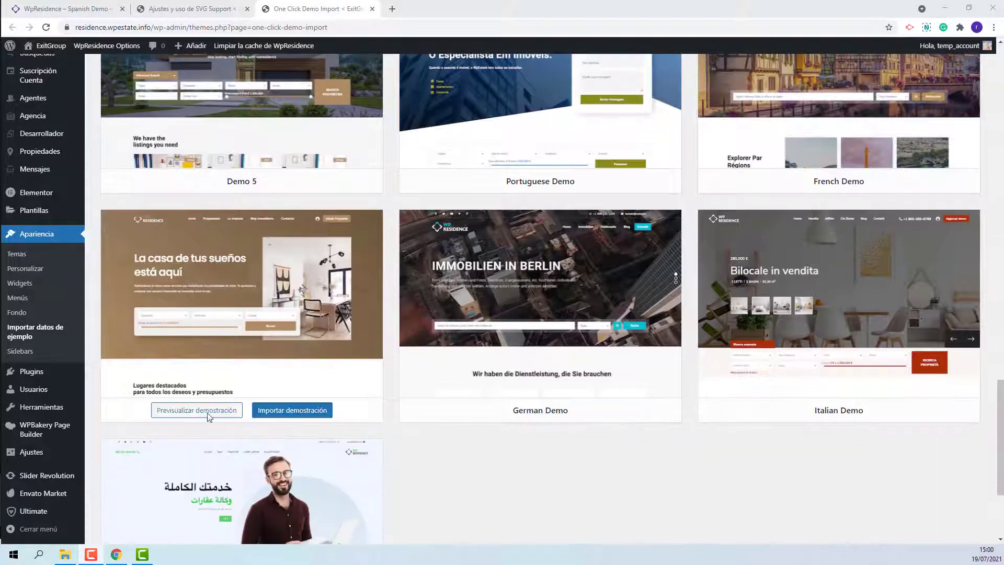
click(285, 411)
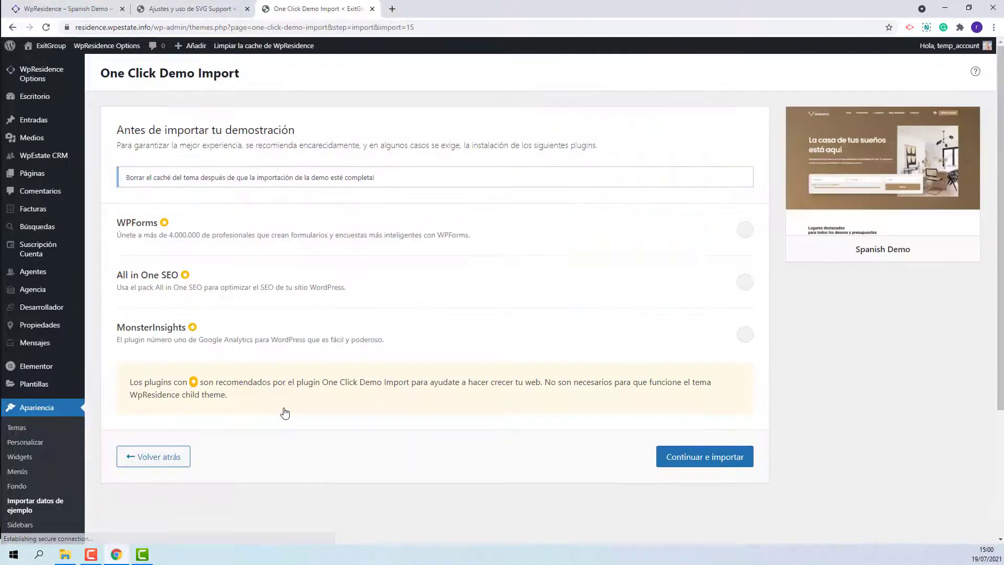
click(724, 458)
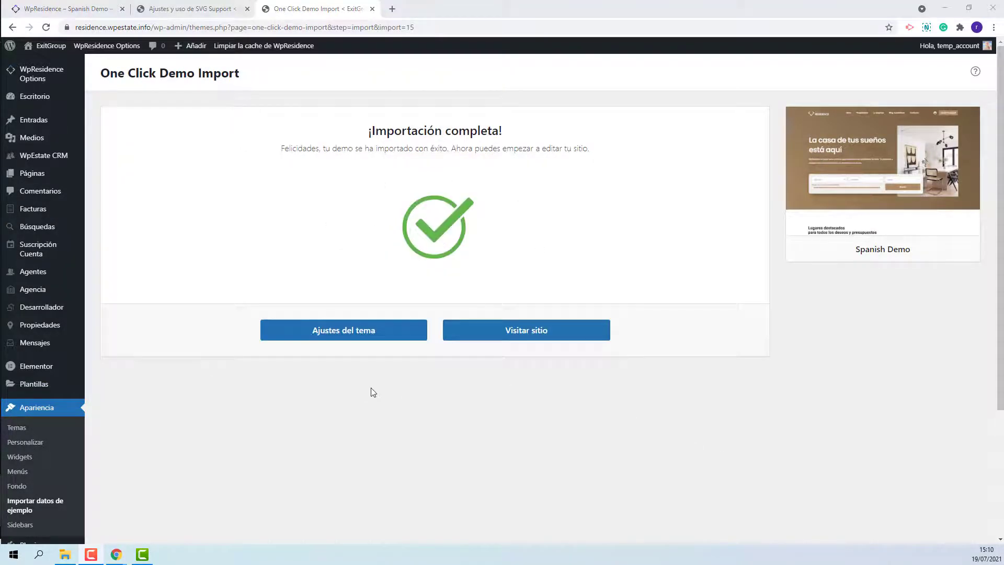
click(539, 336)
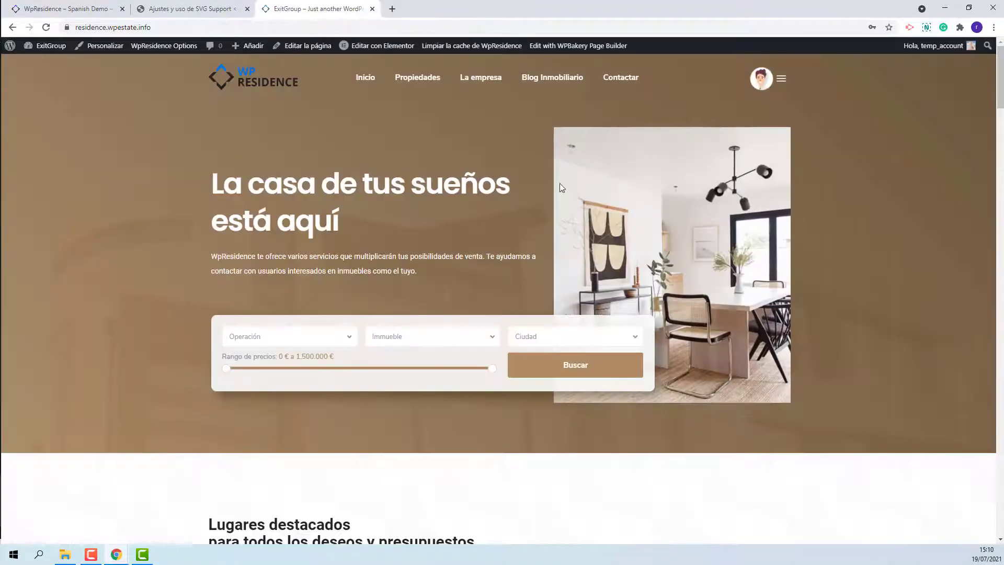
Scroll through the imported Spanish demo homepage down to the footer and back up
scroll(559, 184, down, 3)
scroll(549, 240, down, 10)
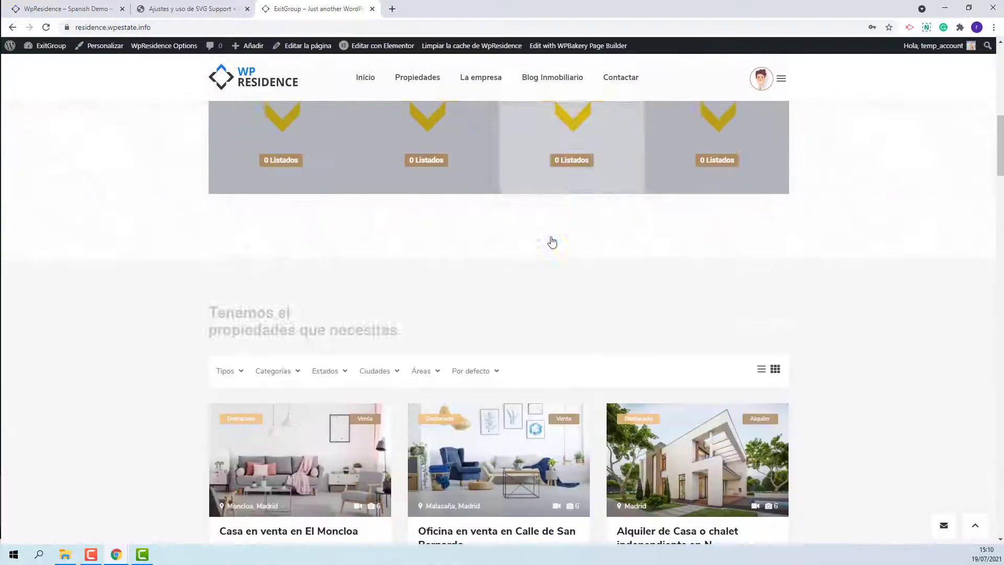
scroll(556, 240, down, 9)
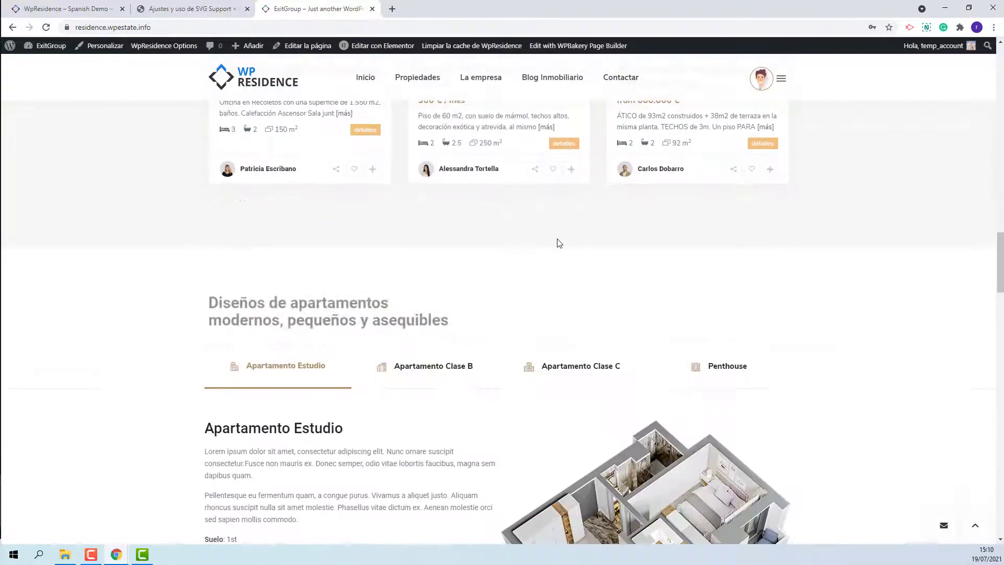
scroll(559, 243, down, 10)
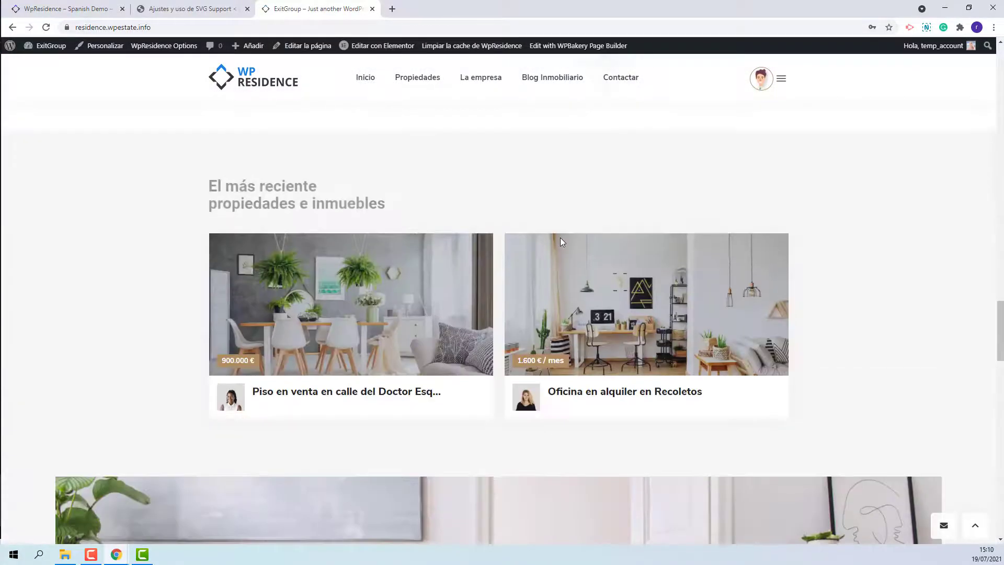
scroll(560, 241, down, 15)
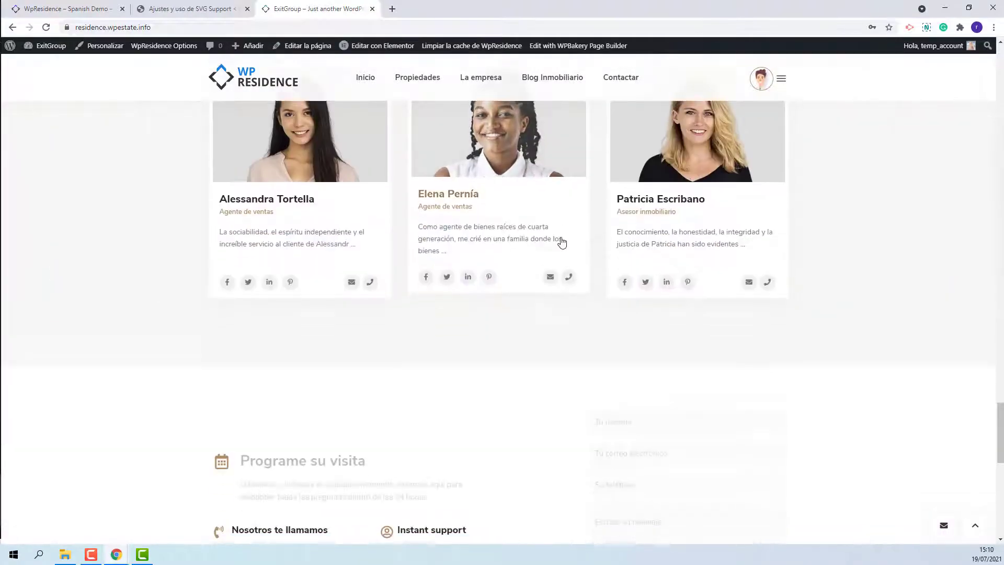
scroll(560, 241, down, 15)
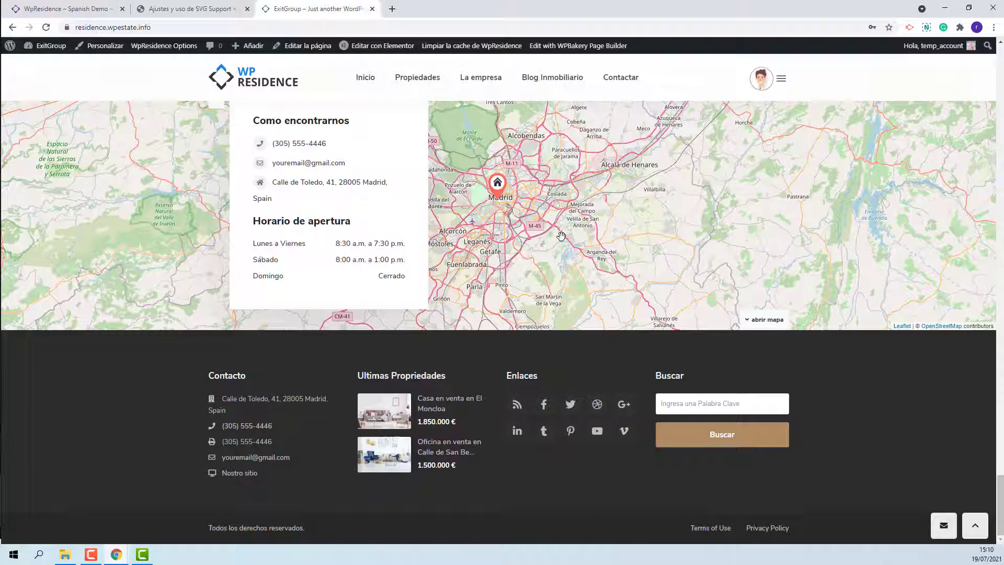
scroll(561, 236, up, 20)
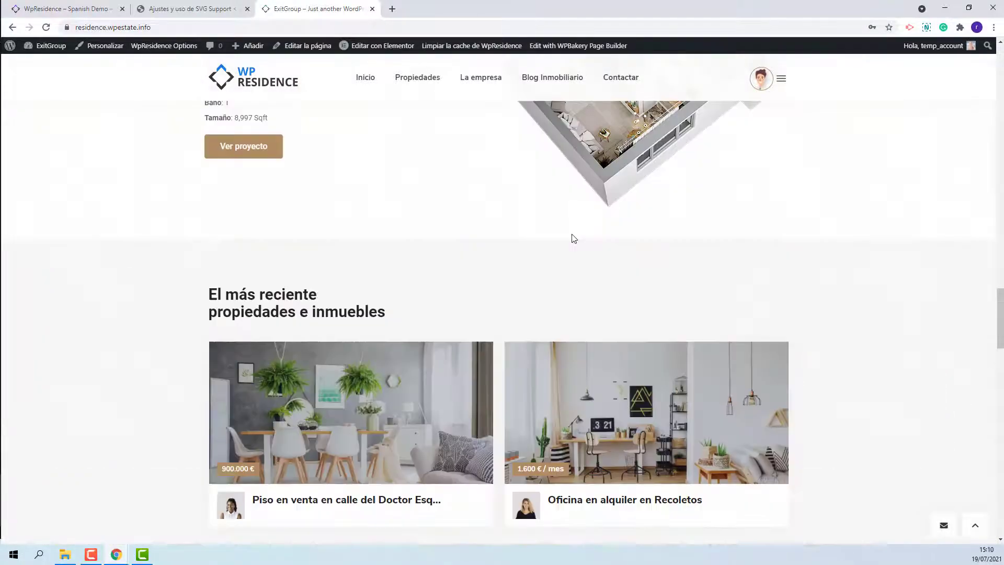
scroll(575, 238, up, 10)
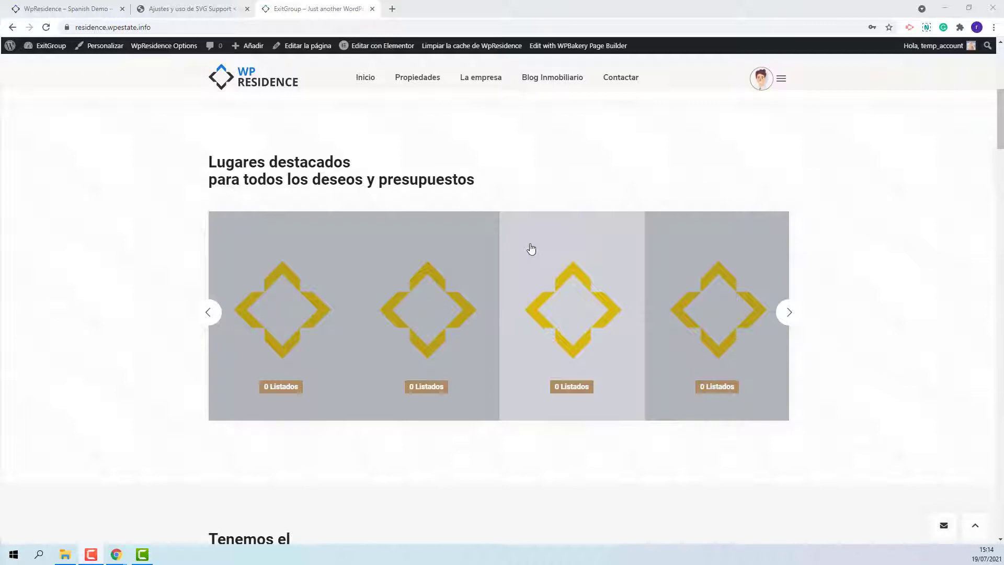
mouse_move(372, 51)
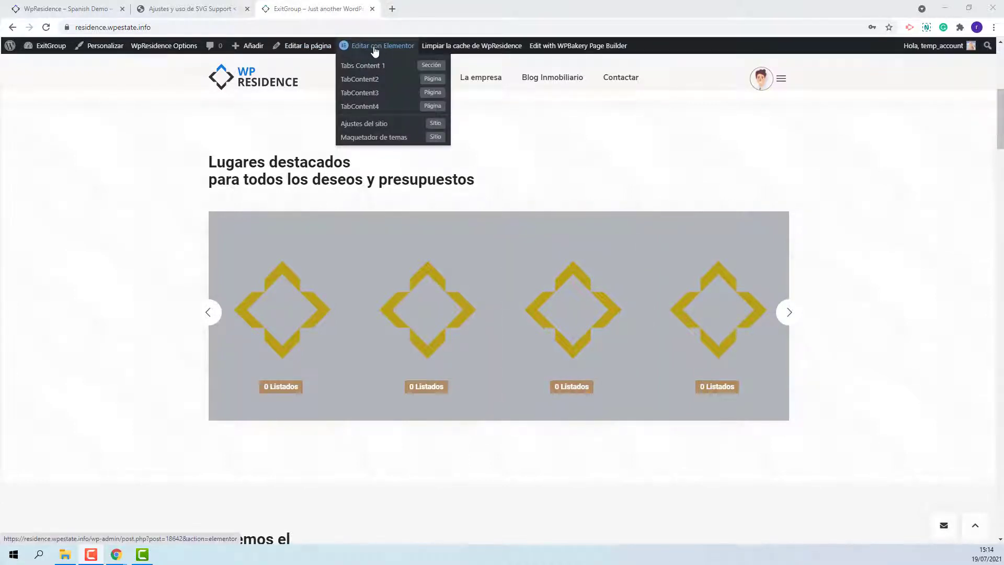
Open the homepage in Elementor and select the featured-places Category Slider widget
click(374, 47)
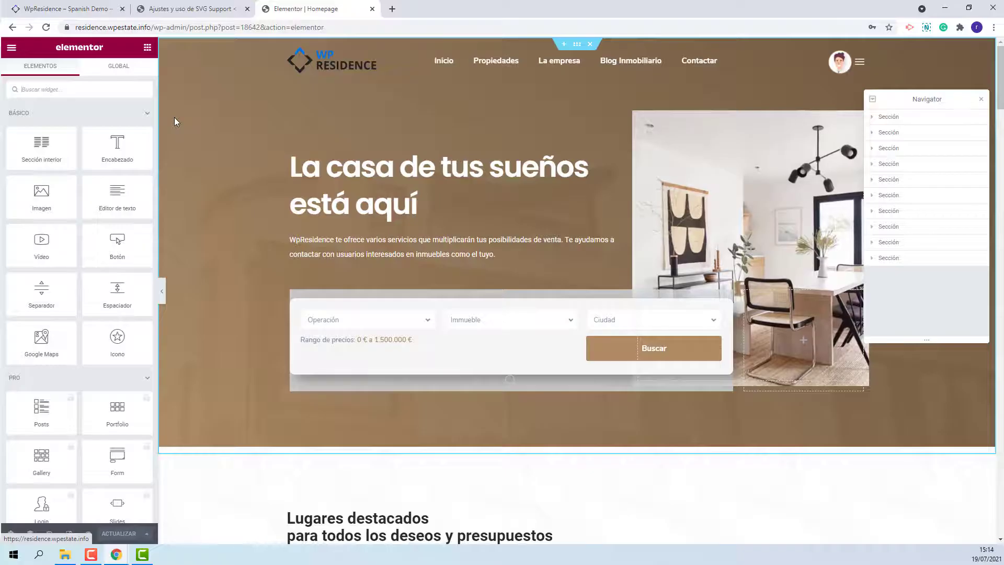
scroll(595, 211, down, 7)
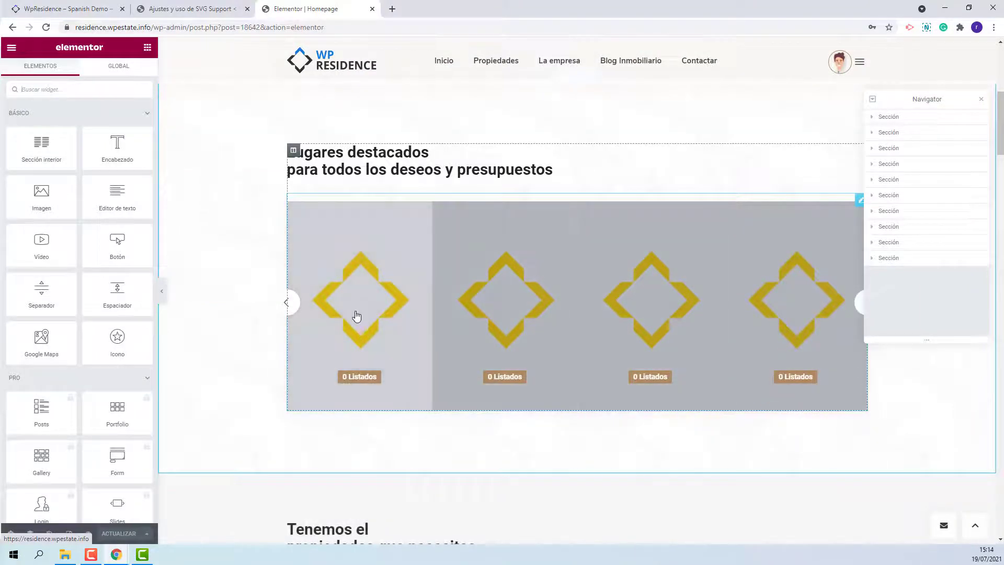
click(352, 279)
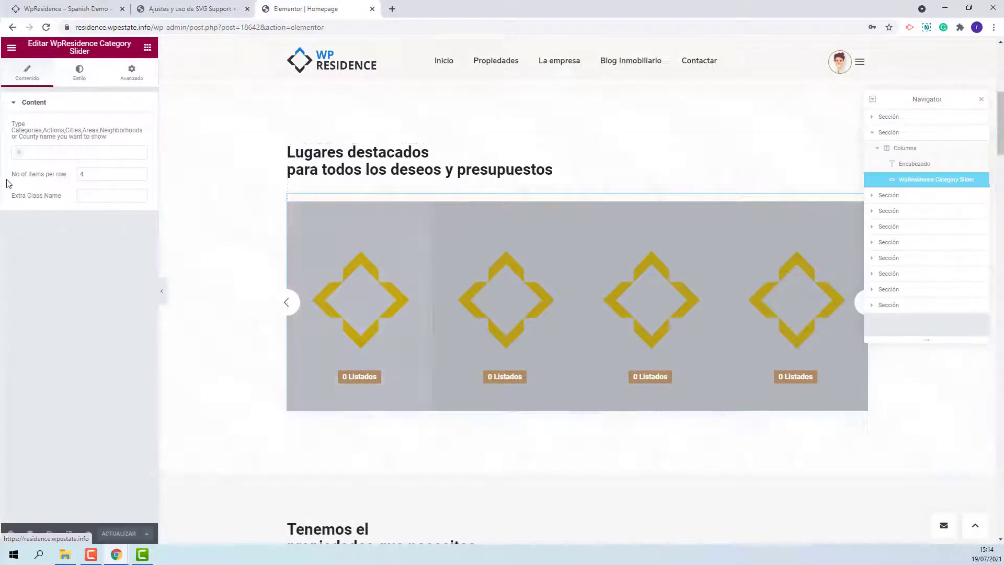
Add Apartamento, Castellana, Comunidad de Madrid and El Cañaveral to the slider and save the page
click(20, 157)
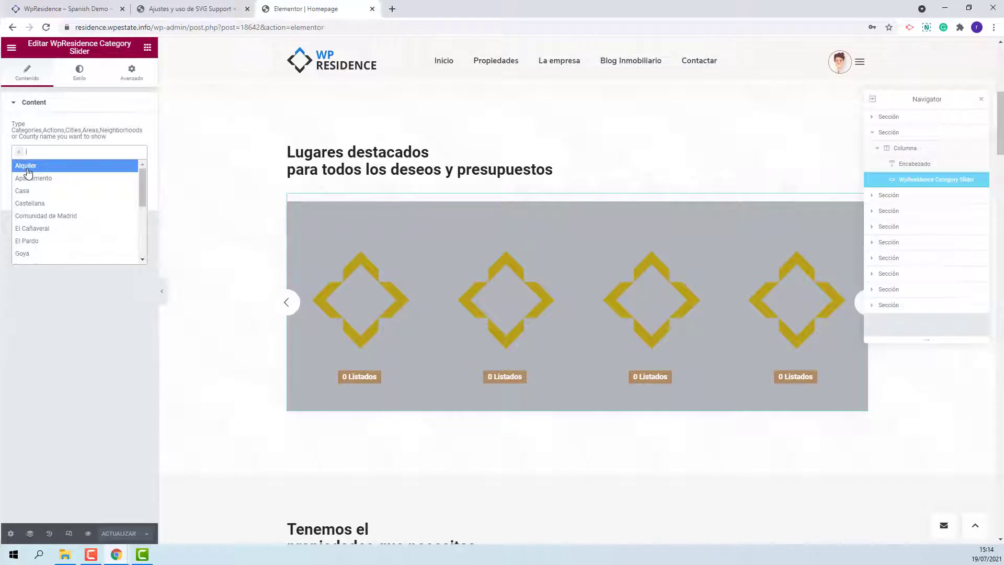
click(27, 178)
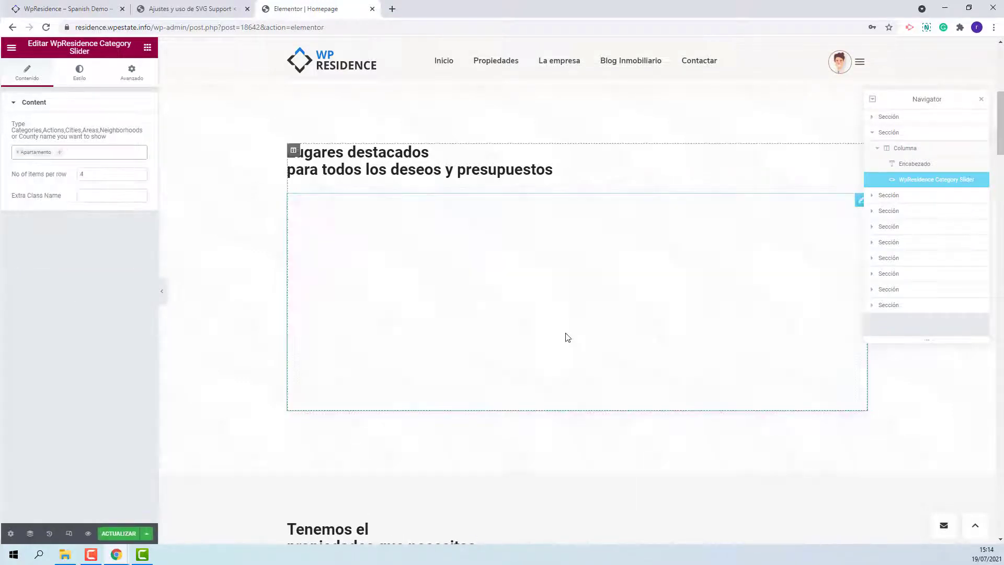
click(62, 153)
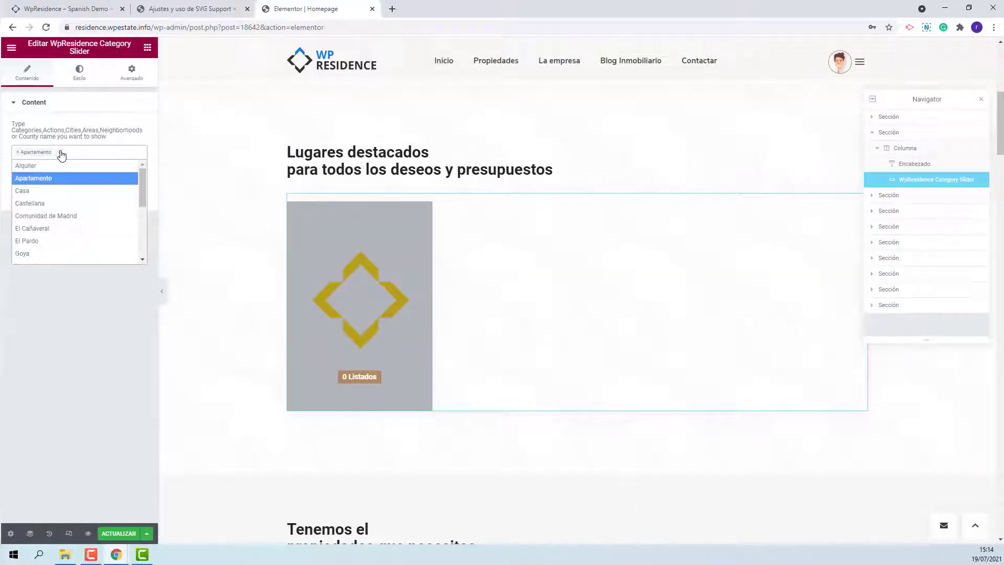
click(47, 208)
click(97, 152)
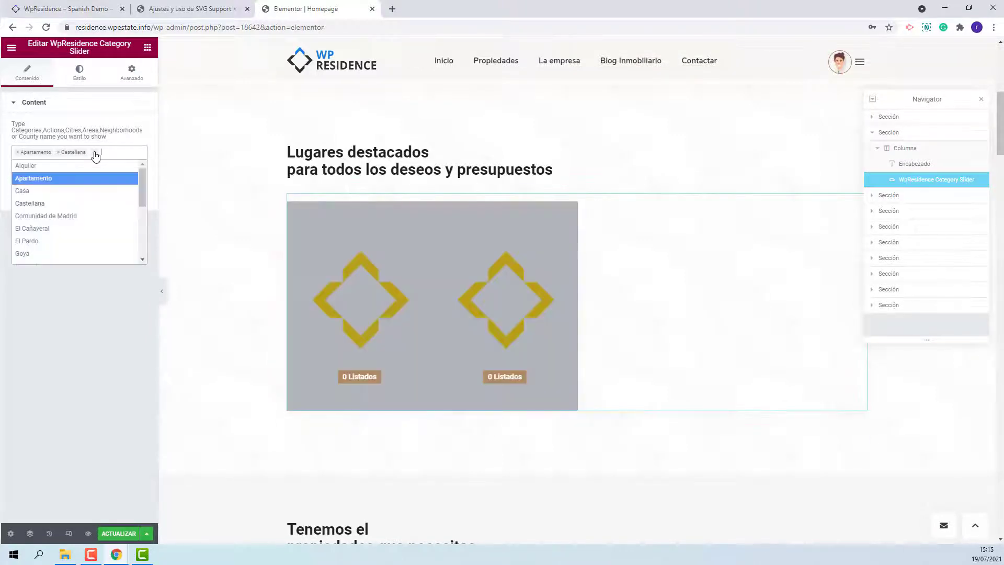
click(72, 215)
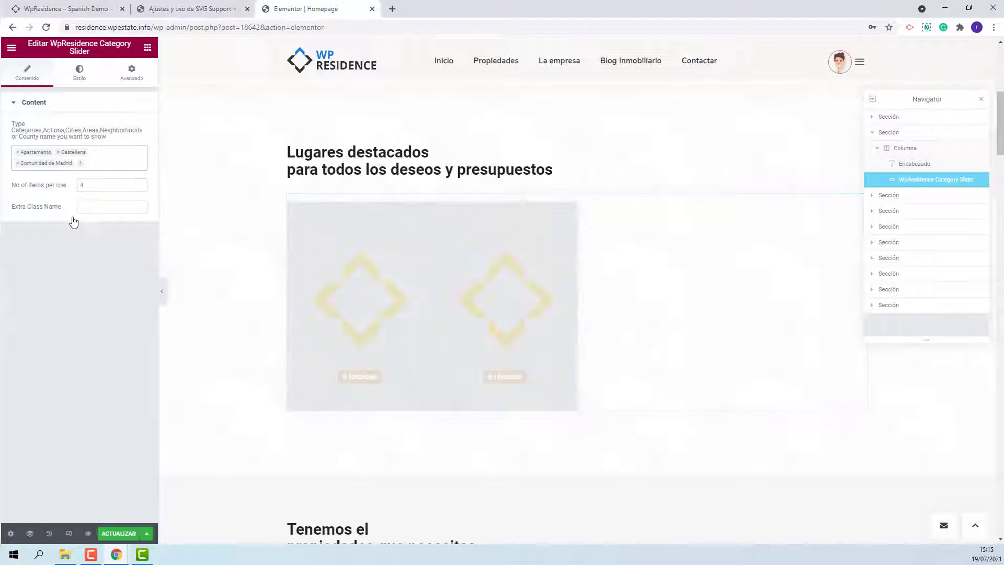
click(81, 163)
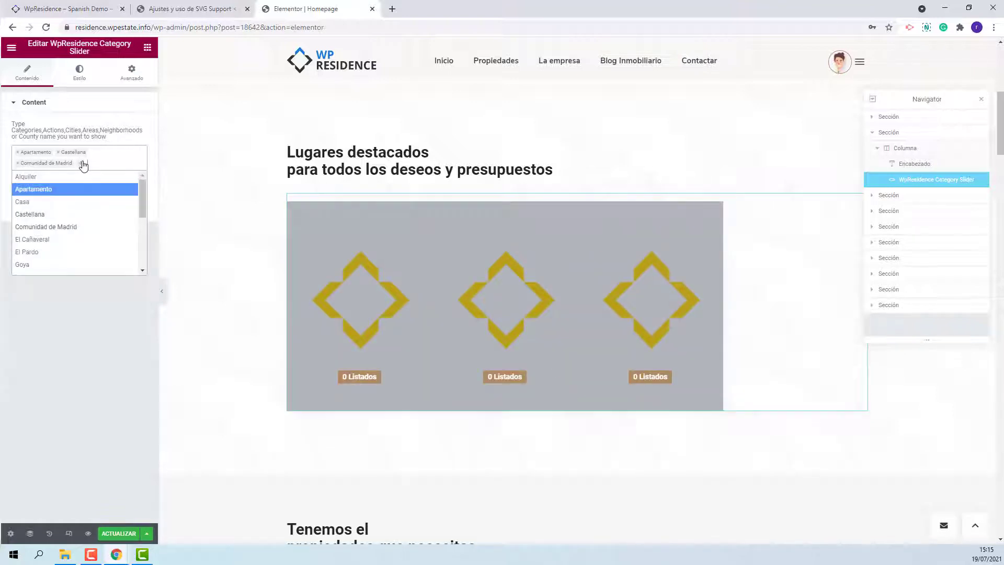
click(22, 243)
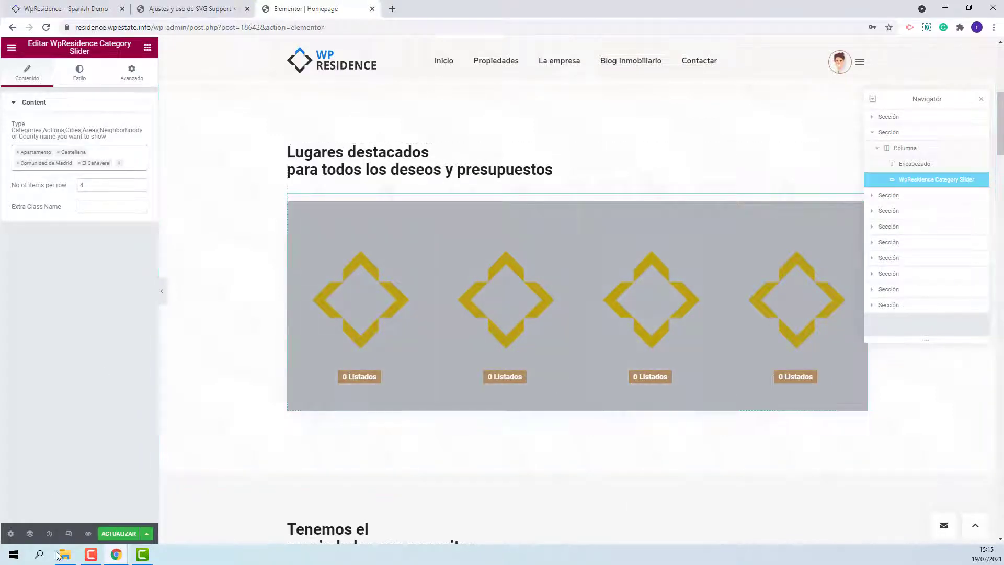
key(ctrl+s)
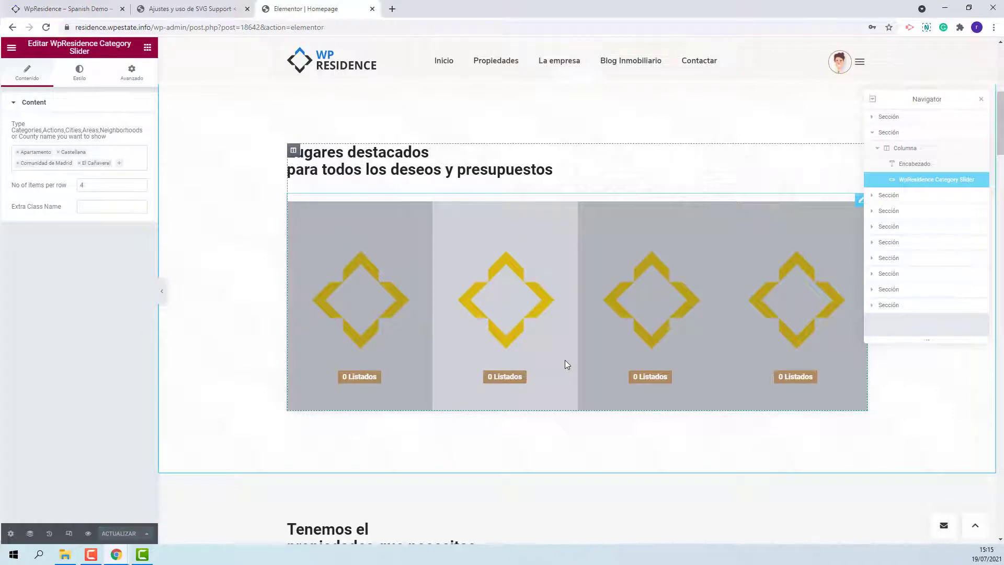
click(191, 7)
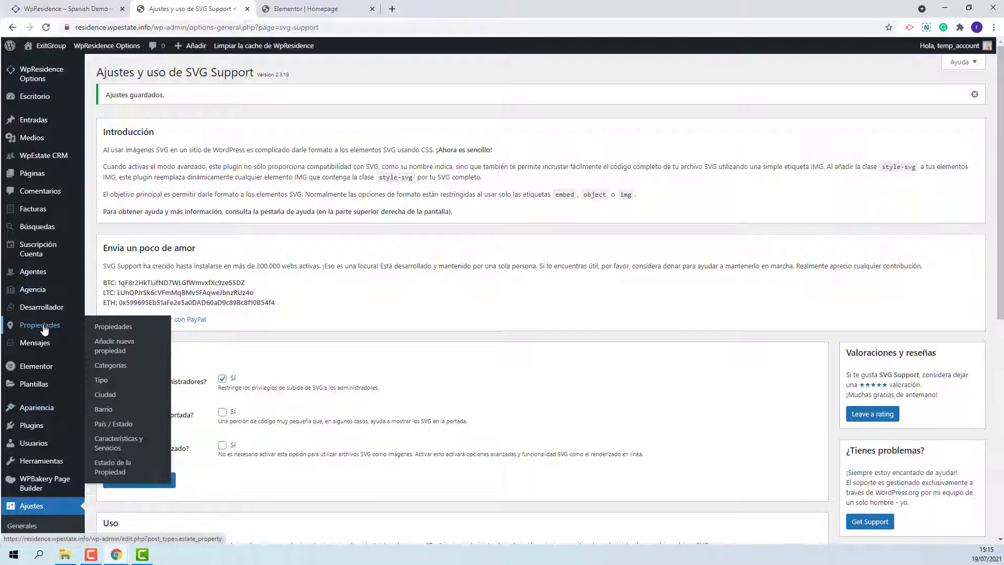
Edit the Apartamento category under Propiedades > Categorías and start uploading its Imagen destacada
click(44, 330)
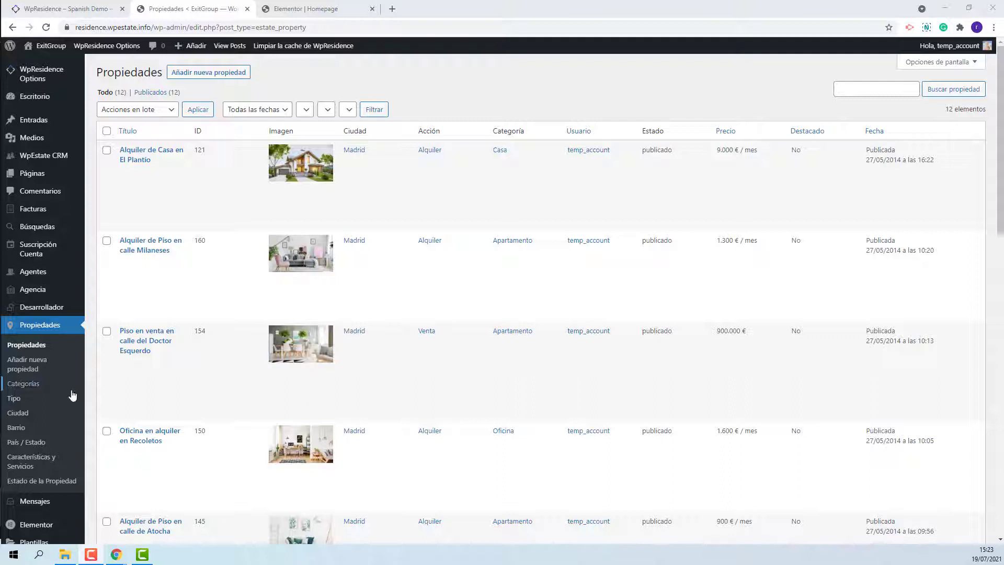
click(31, 386)
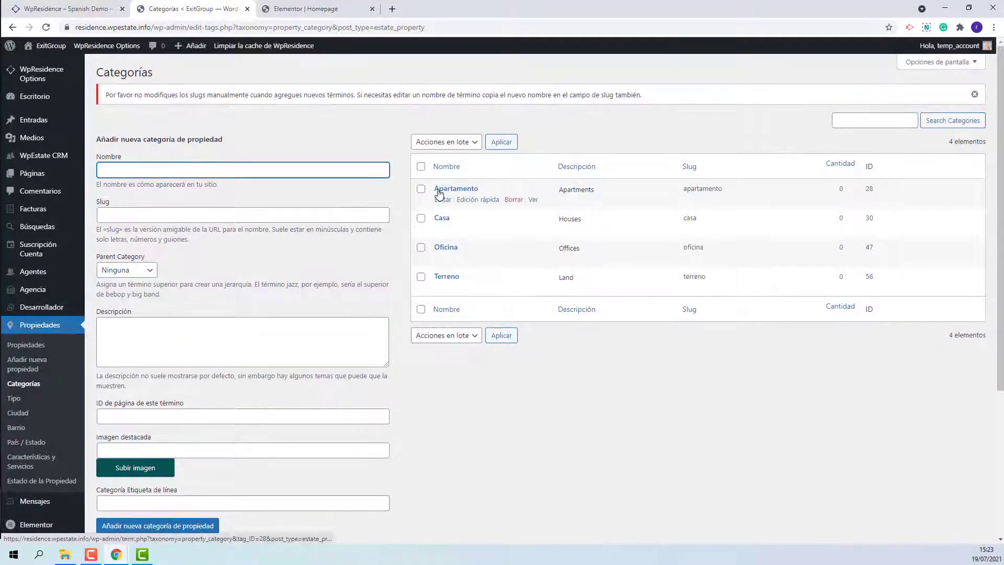
click(443, 200)
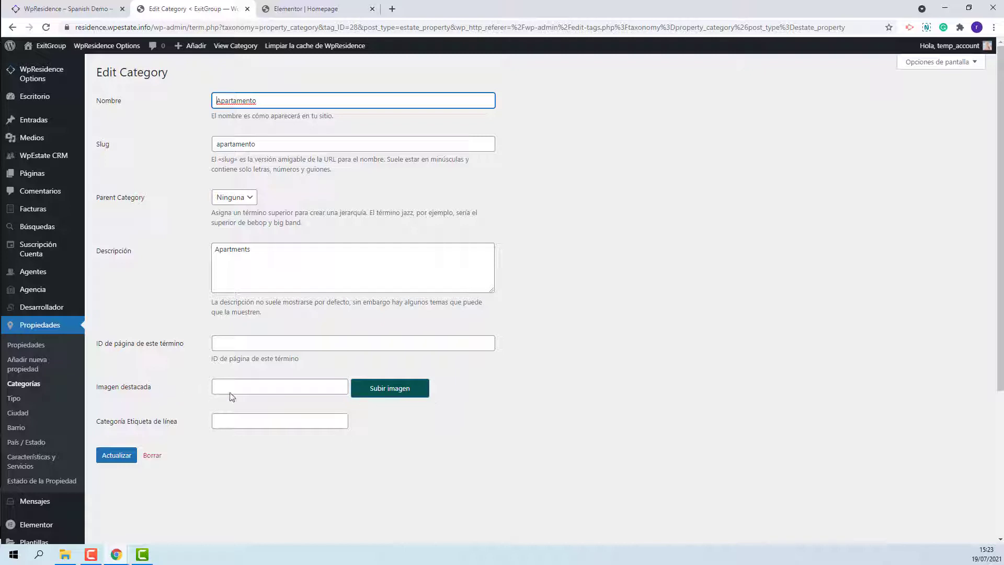
click(392, 394)
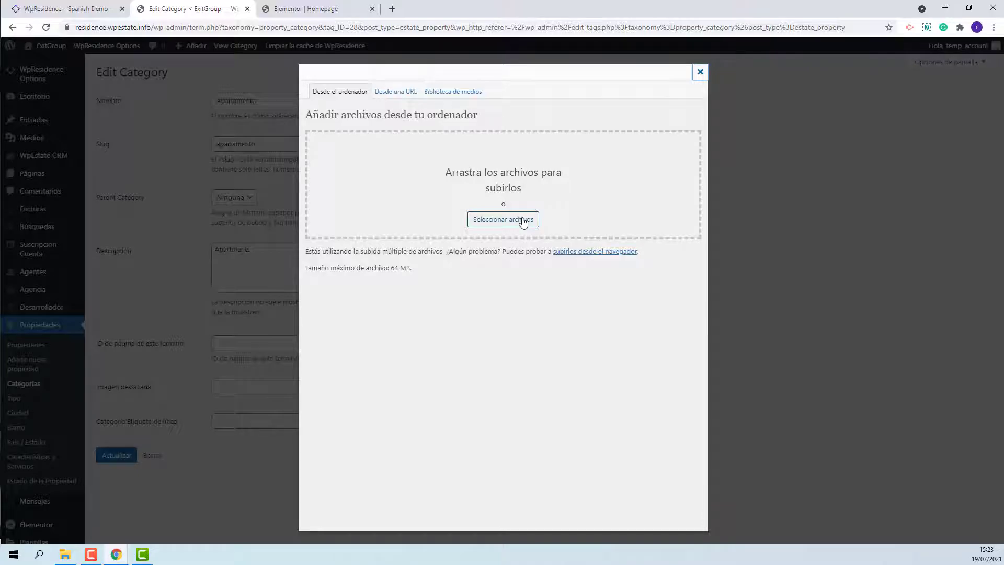
Upload city3.jpg and insert it as the Apartamento category's featured image
click(523, 221)
click(293, 92)
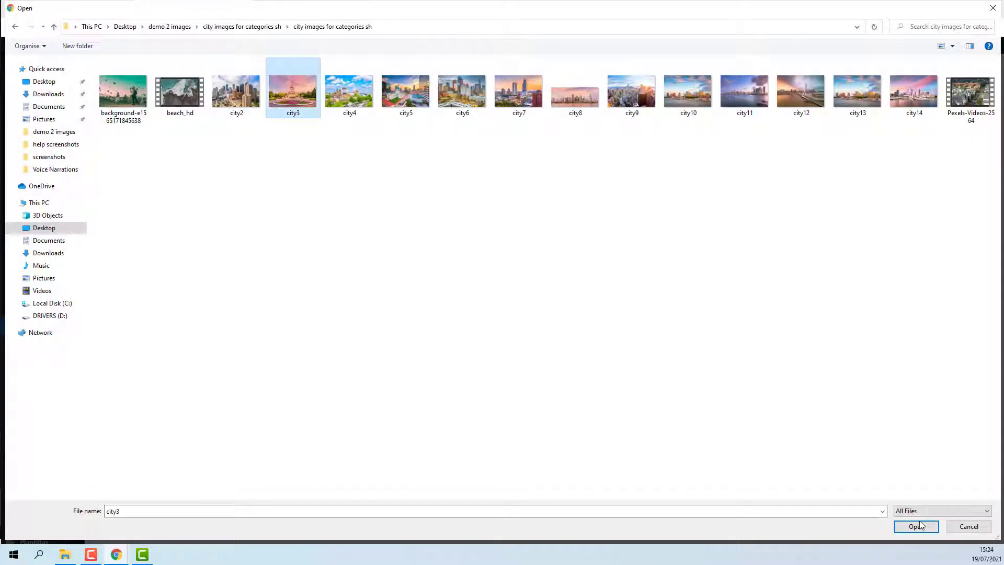
click(935, 527)
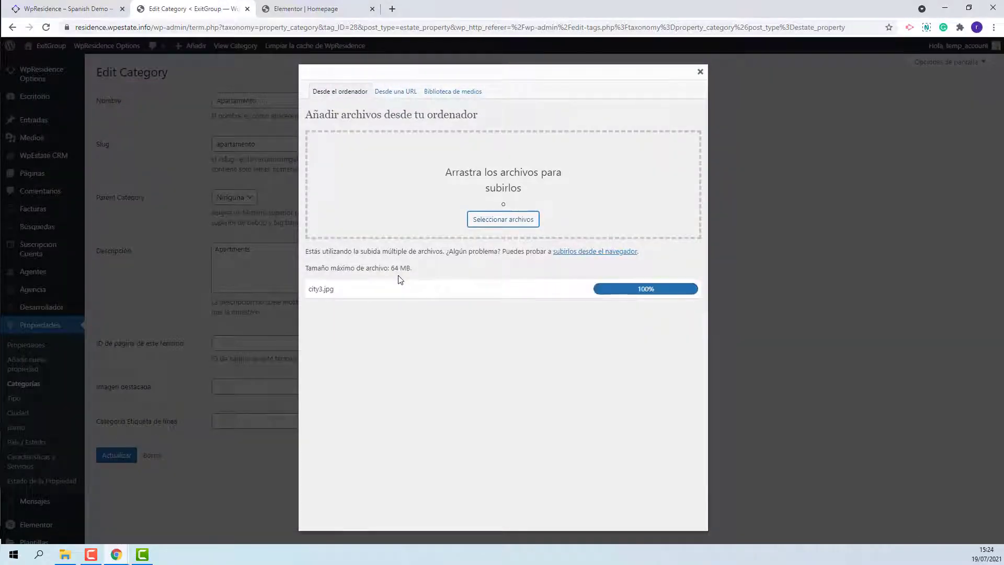
scroll(399, 279, down, 4)
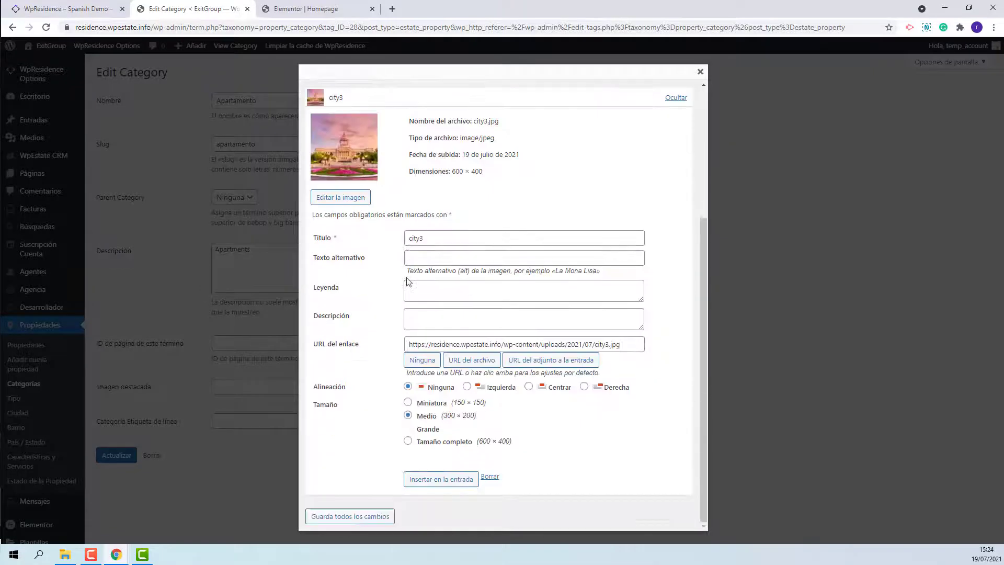
click(426, 484)
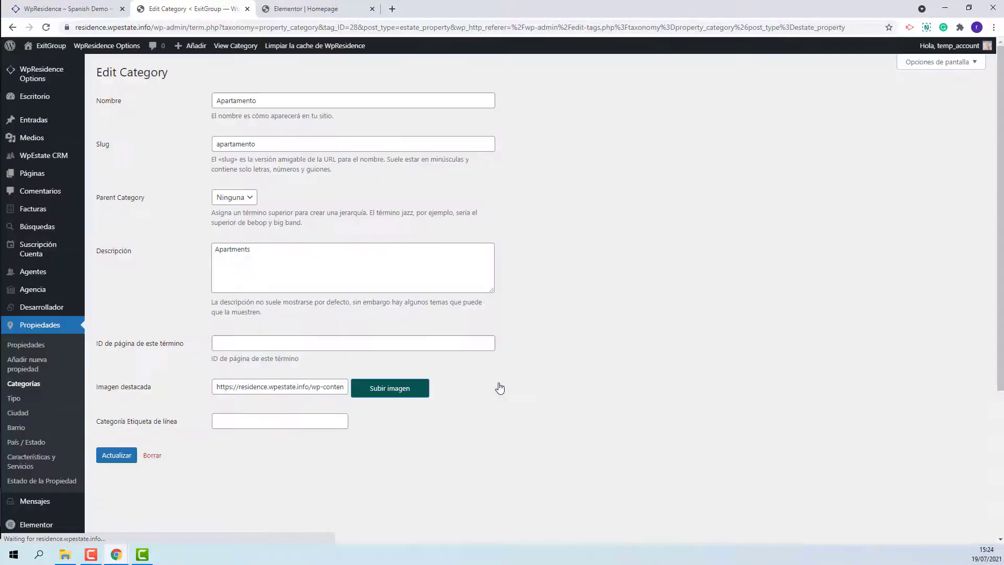
Save the Apartamento category and view it among the homepage's featured places
click(120, 460)
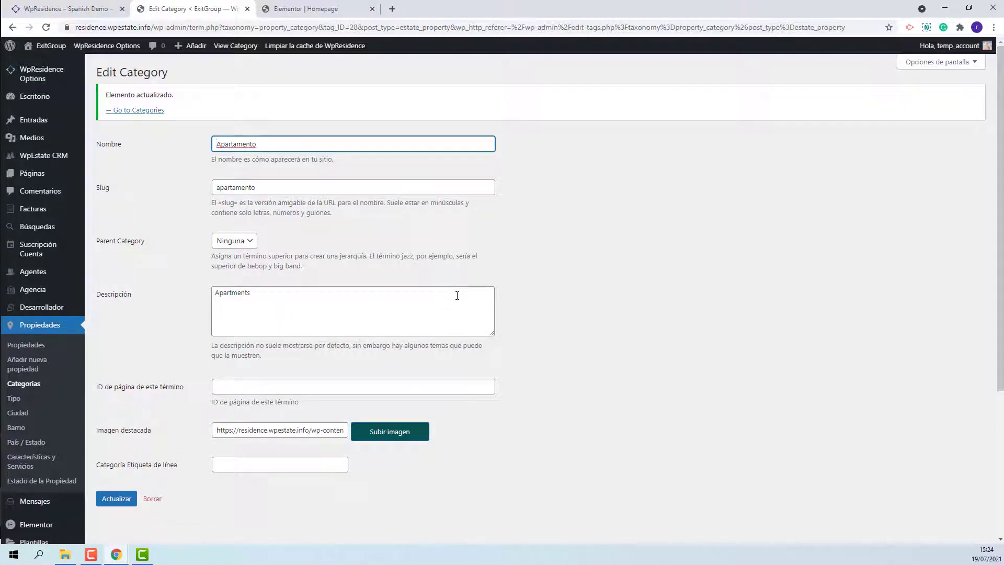
click(51, 46)
scroll(794, 280, down, 5)
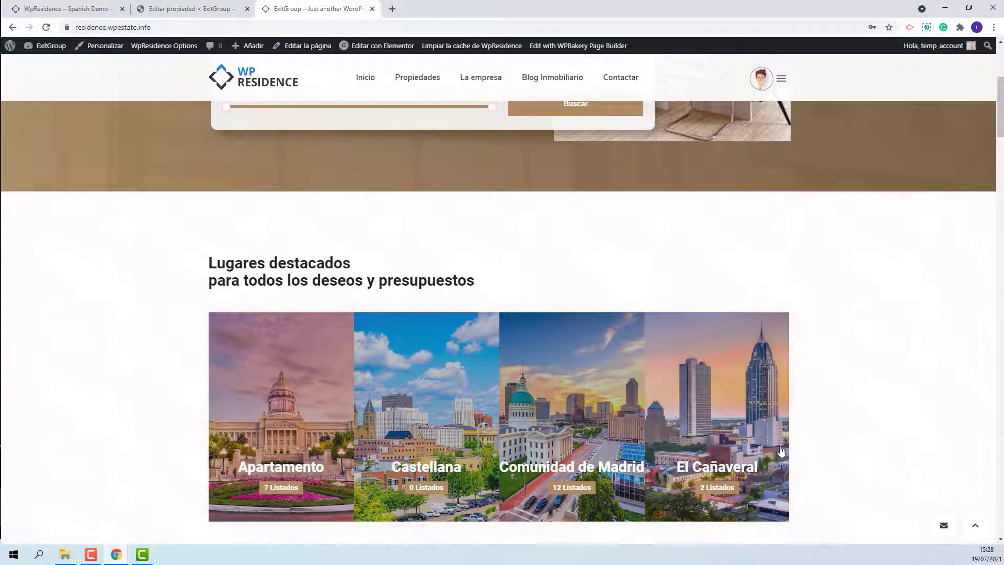
View the Clase B, Clase C, Penthouse and Estudio floor plan tabs on the homepage
scroll(840, 450, down, 4)
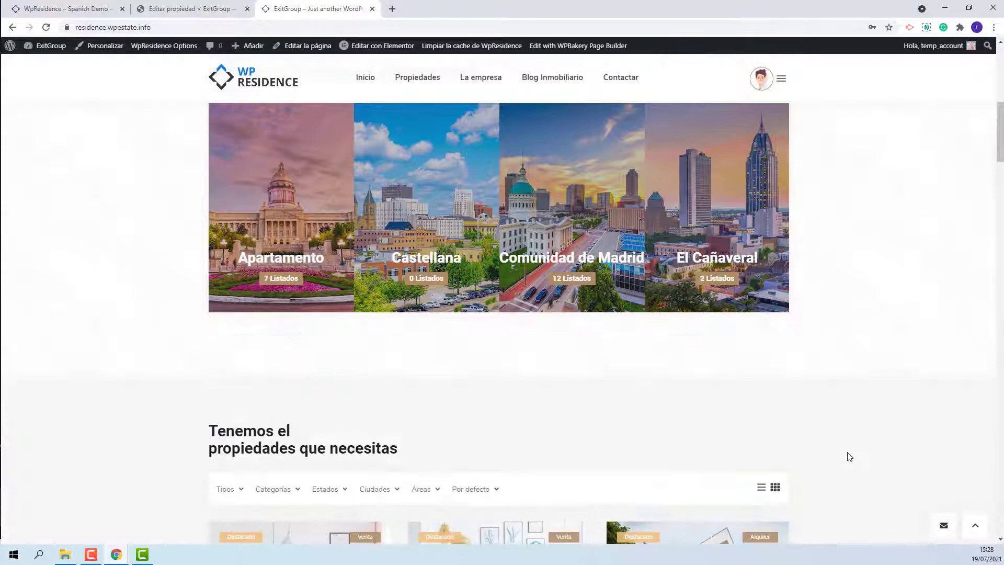
scroll(843, 452, up, 6)
scroll(848, 454, down, 10)
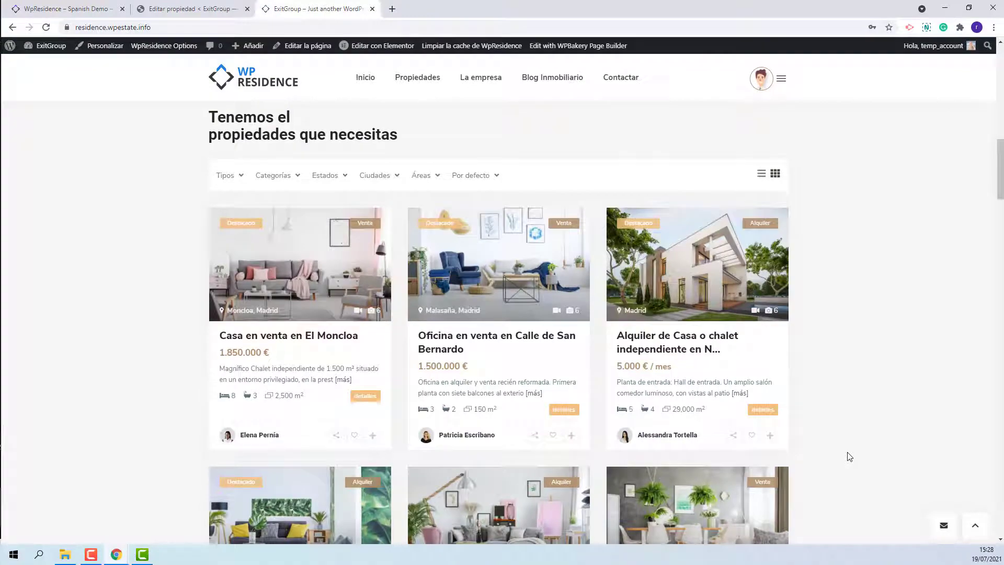
scroll(850, 457, down, 10)
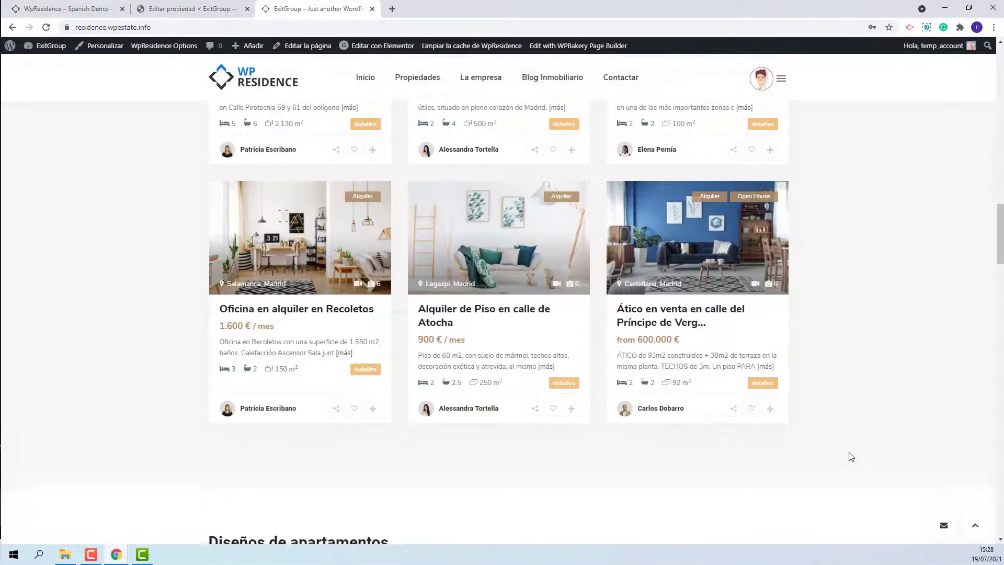
scroll(851, 456, down, 3)
click(463, 203)
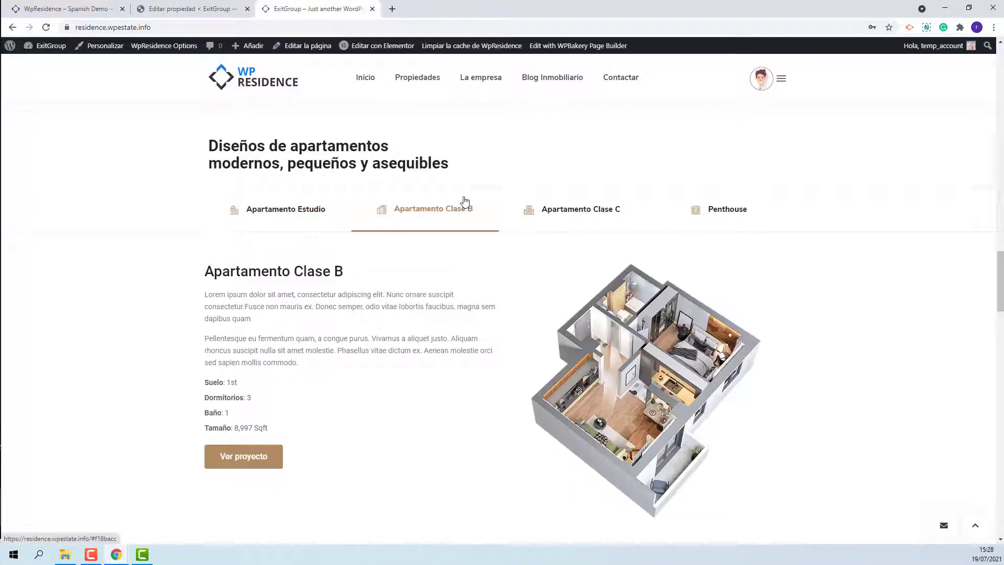
click(602, 216)
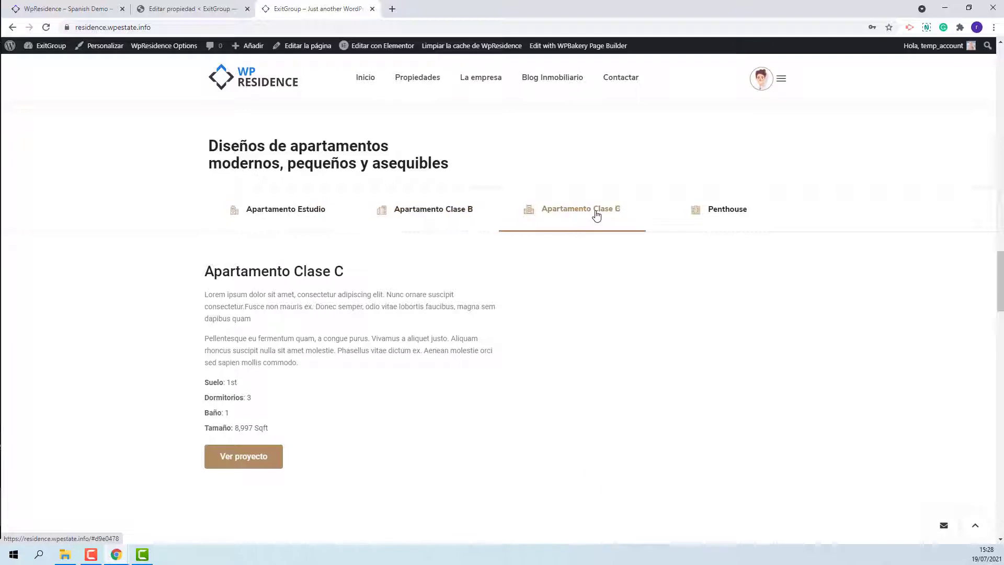
click(737, 216)
click(256, 215)
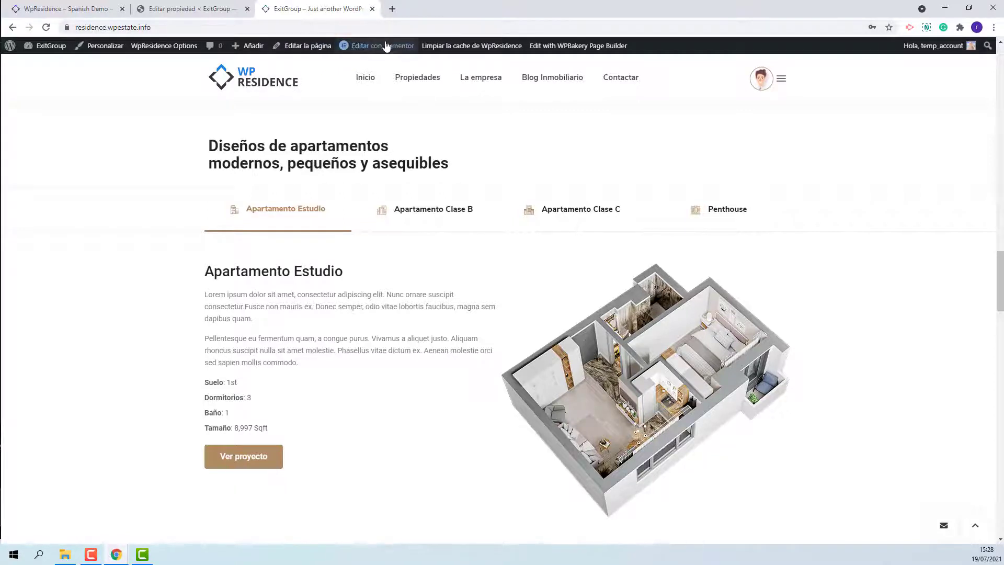
mouse_move(383, 45)
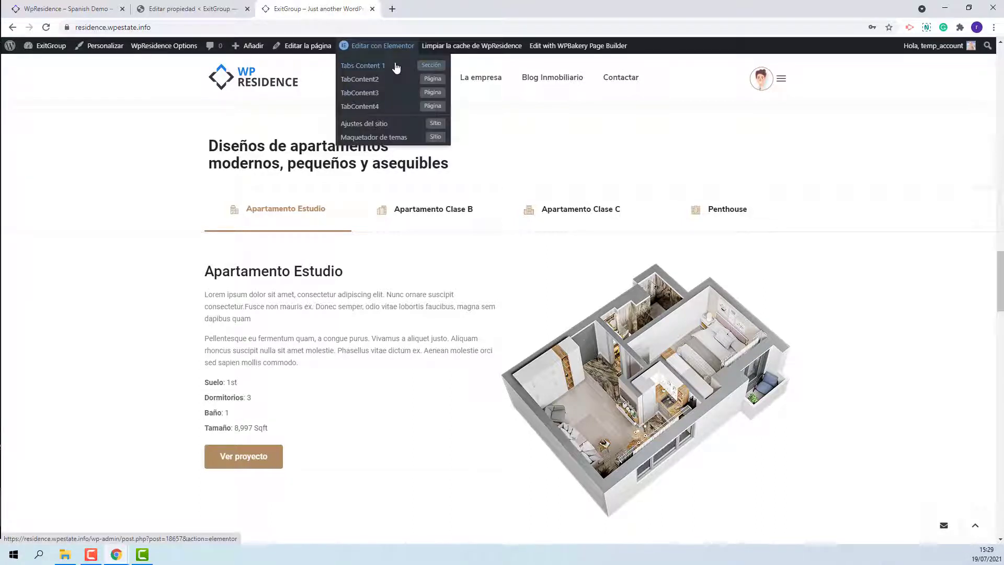
Open the Tabs Content 1 template in Elementor and scroll through it
click(436, 70)
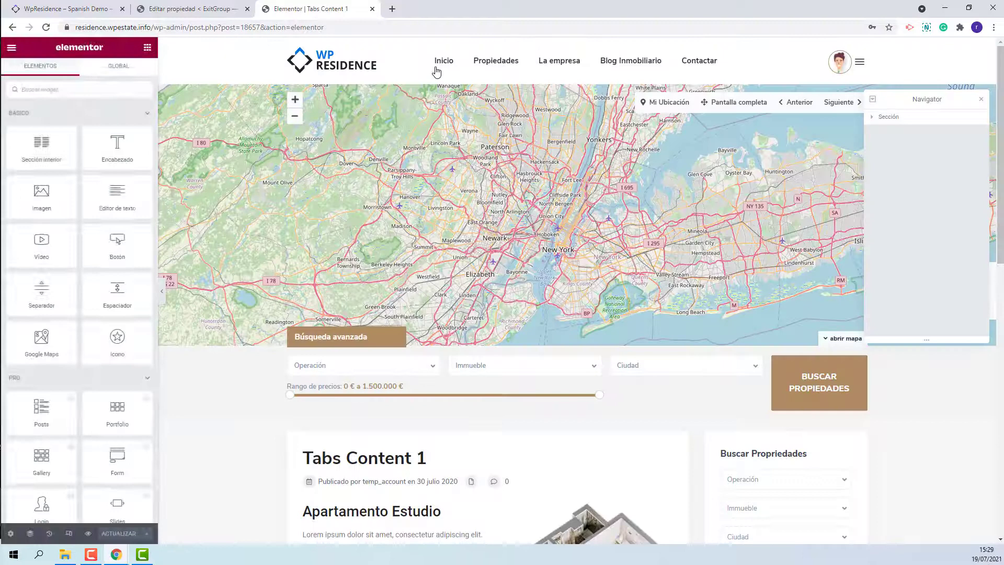
scroll(437, 70, down, 2)
scroll(437, 70, down, 4)
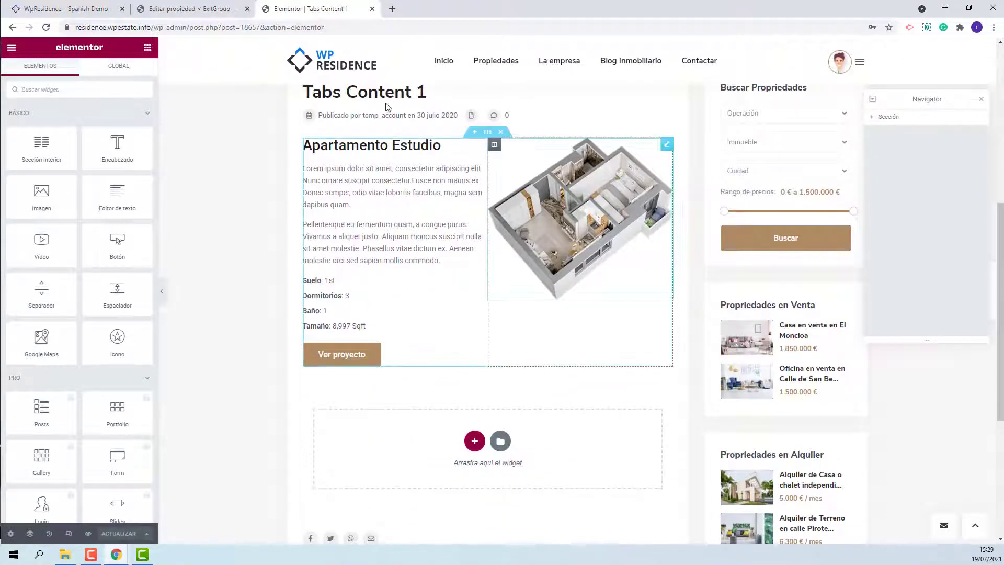
Delete the two lorem ipsum paragraphs, then inspect the floor plan image and details list
click(370, 195)
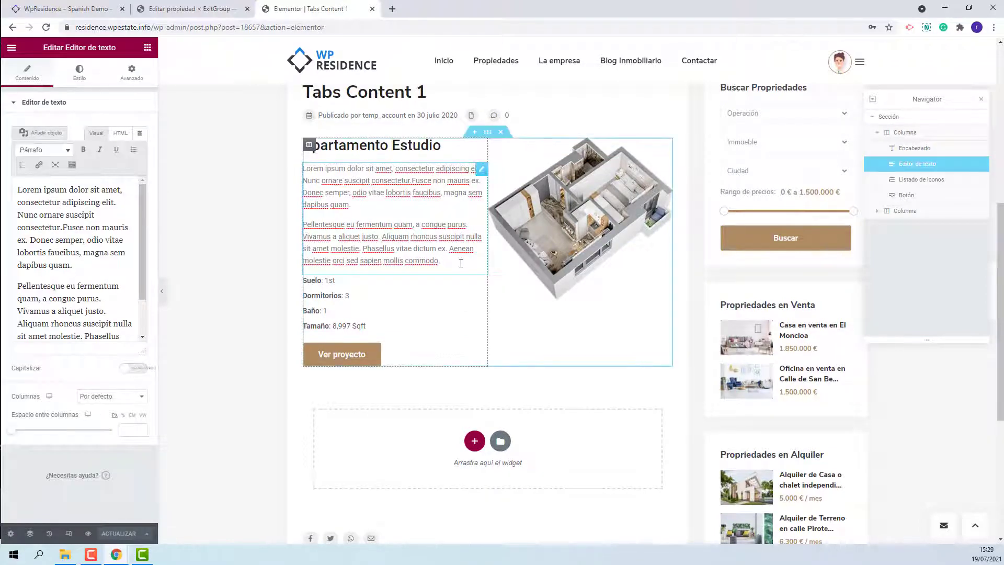
drag(457, 261, 297, 162)
key(Delete)
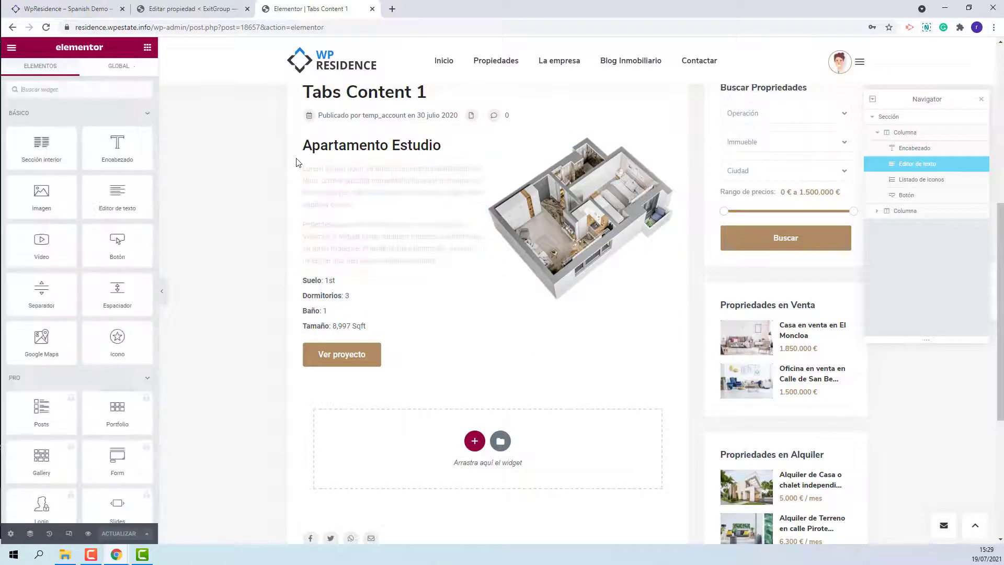
click(648, 248)
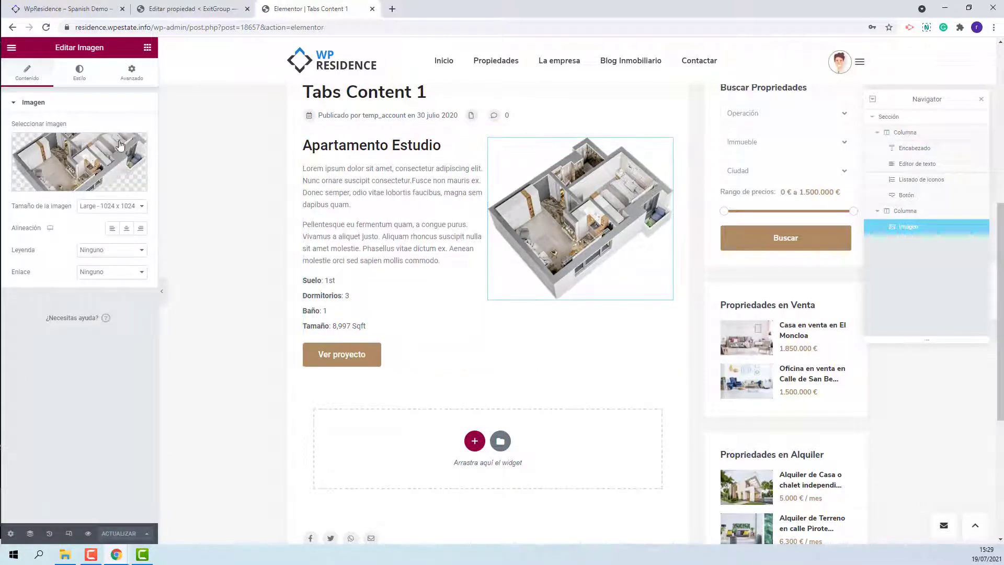
click(377, 312)
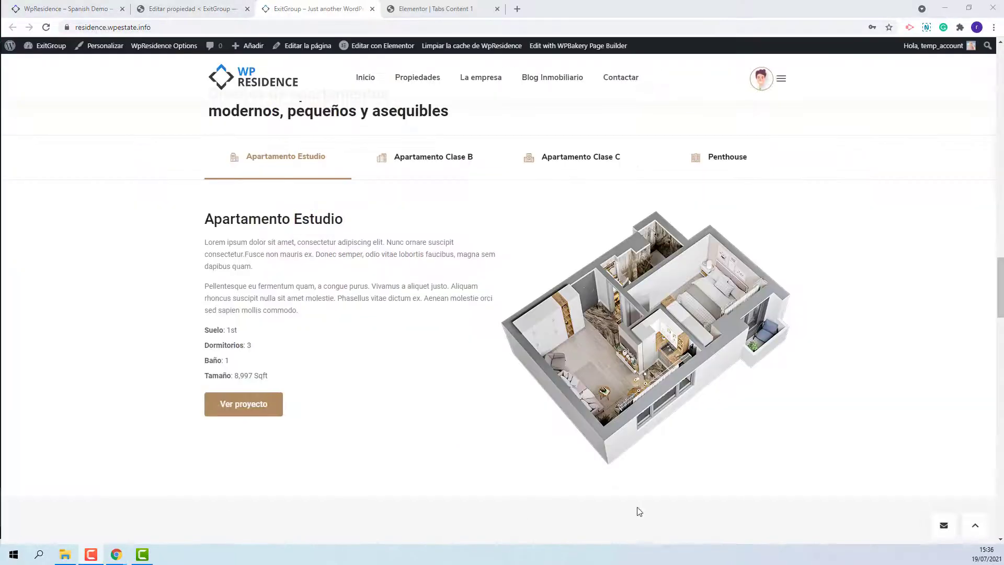
Scroll through the homepage to the footer, then open WpResidence Options in a new tab
scroll(876, 265, down, 7)
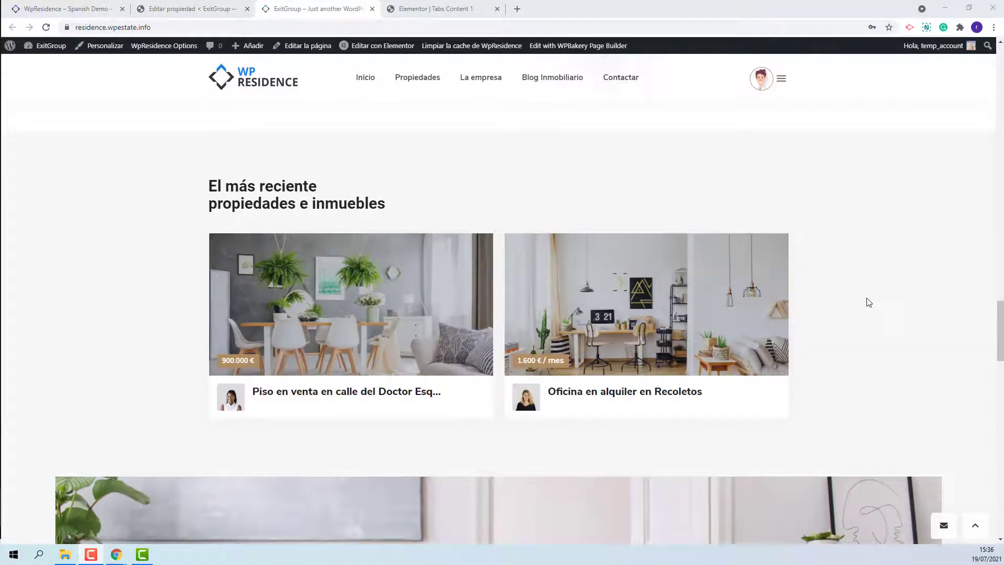
scroll(903, 303, down, 10)
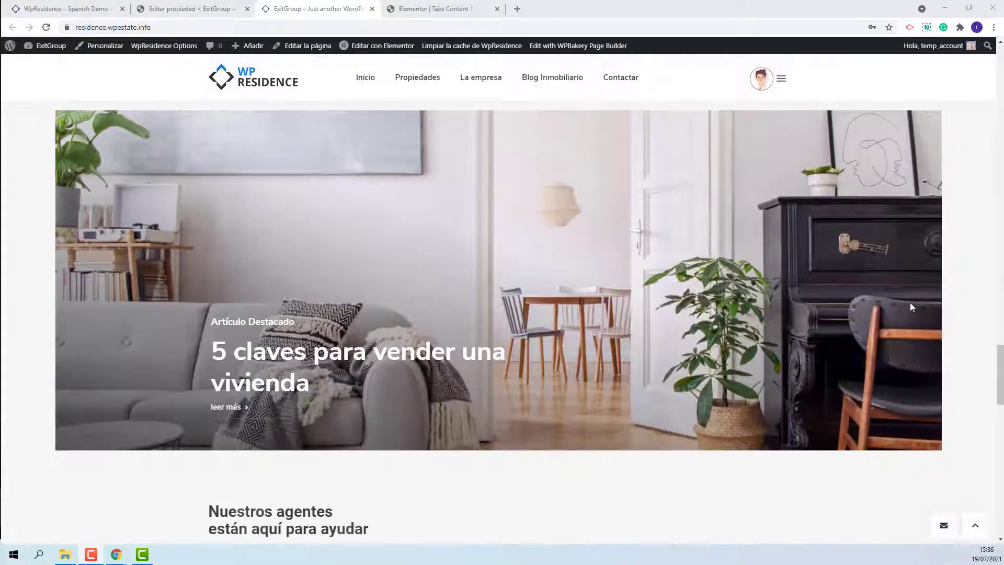
scroll(912, 307, down, 10)
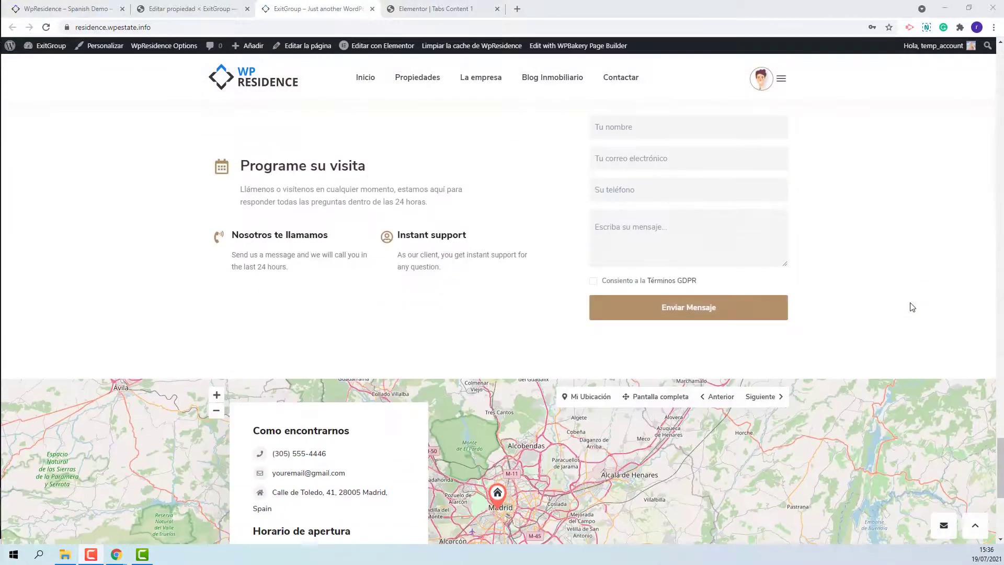
scroll(912, 307, down, 3)
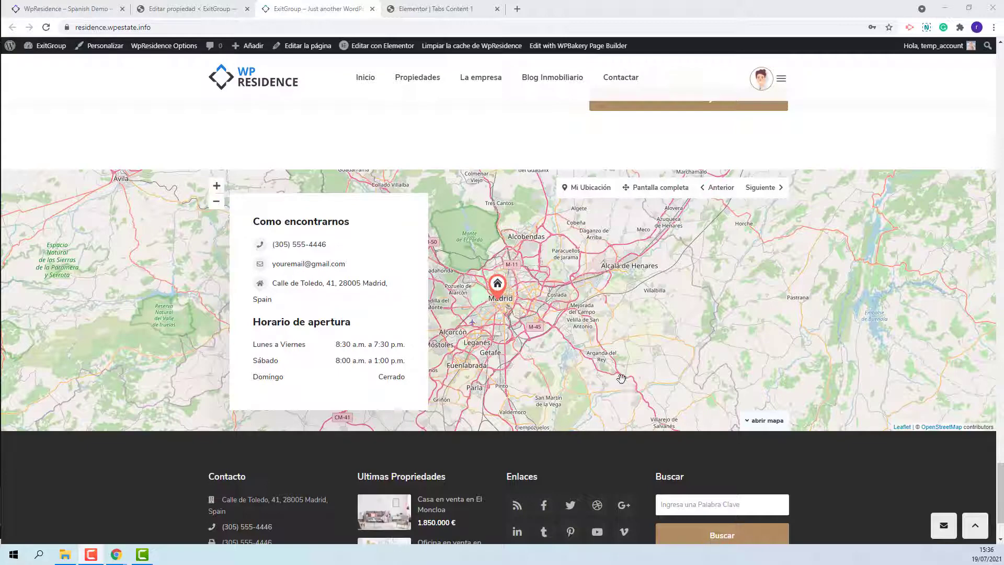
right_click(167, 49)
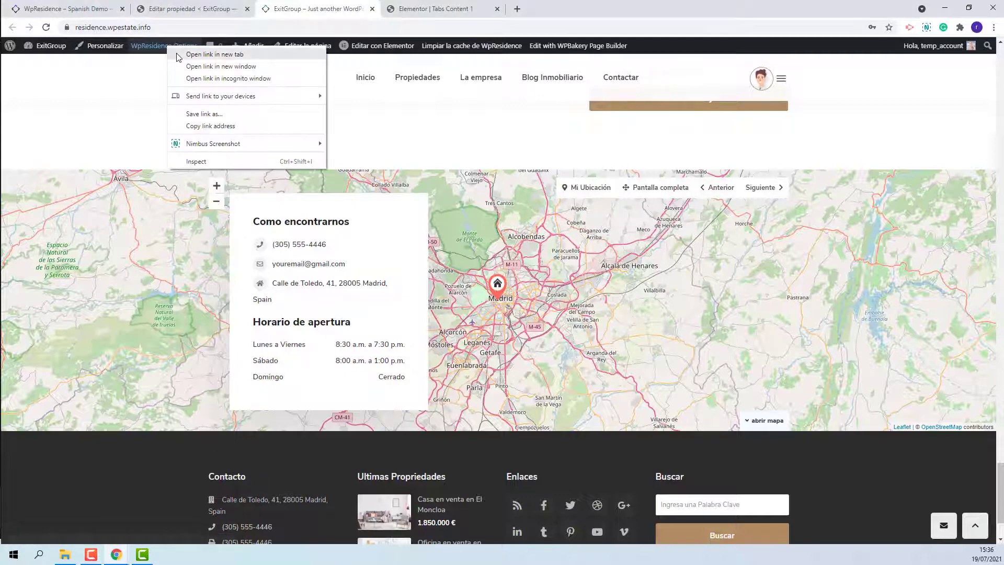
Review WpResidence Options' Mapa settings in the new tab, including the empty Google Maps API KEY
click(188, 59)
click(445, 8)
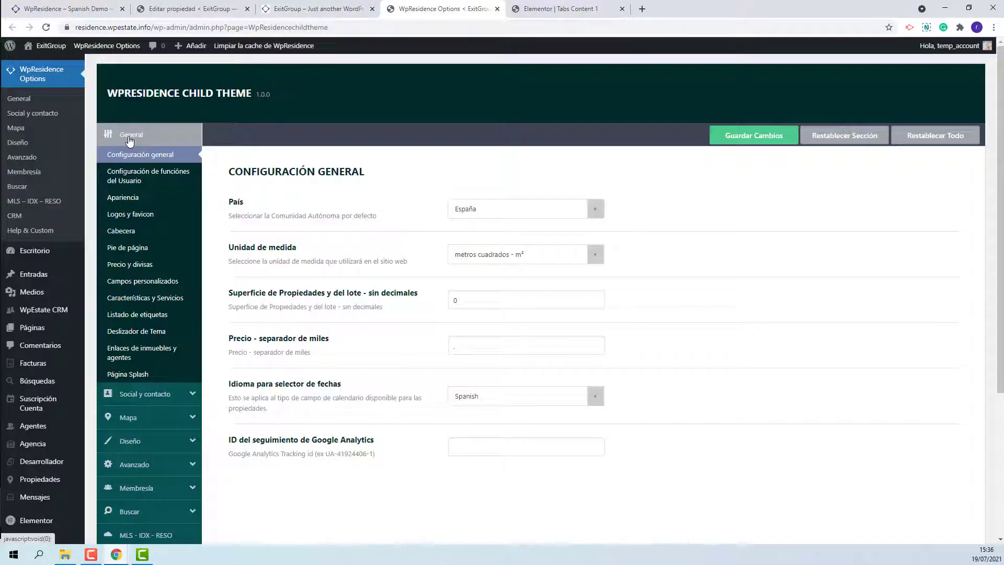
click(130, 418)
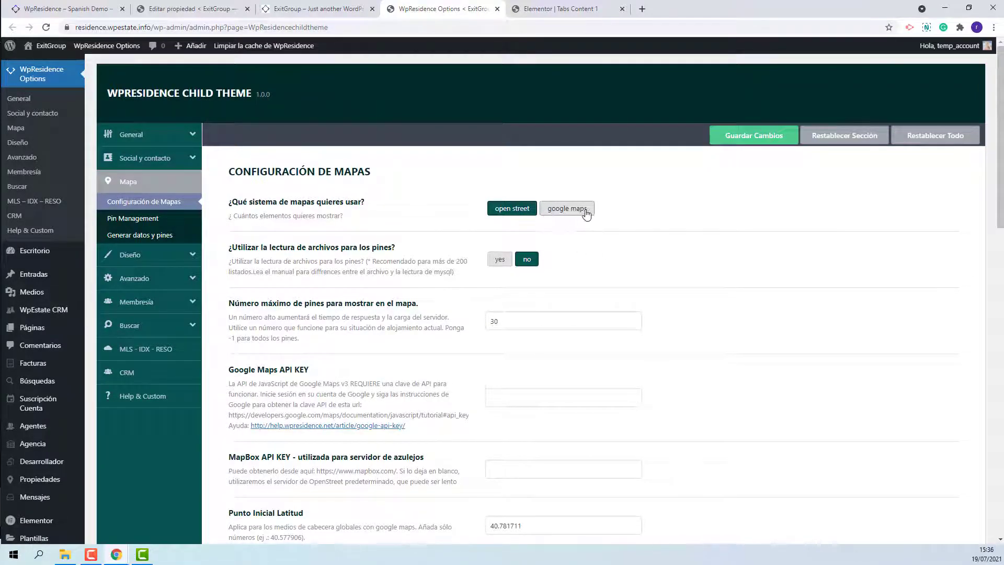
click(500, 399)
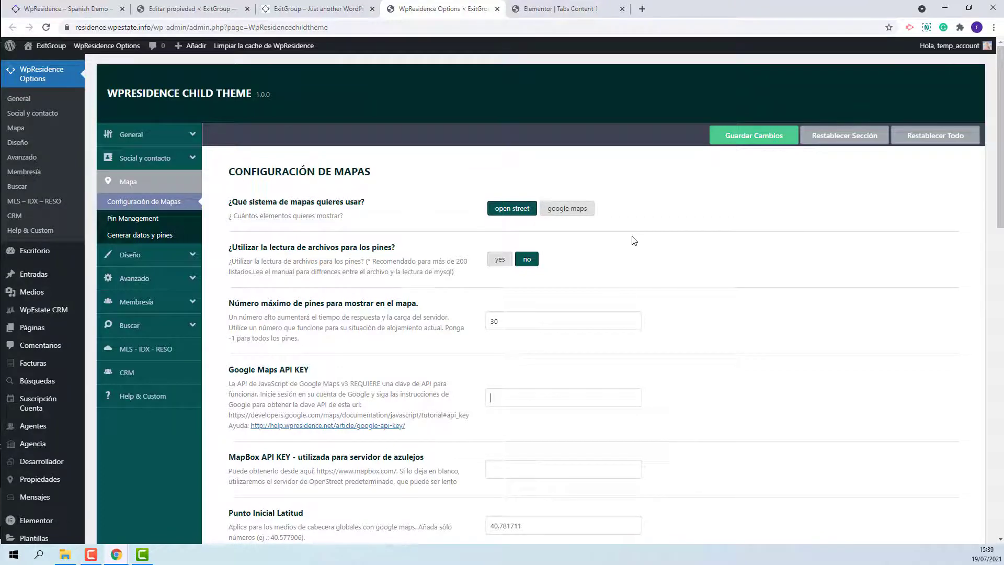
scroll(438, 270, down, 5)
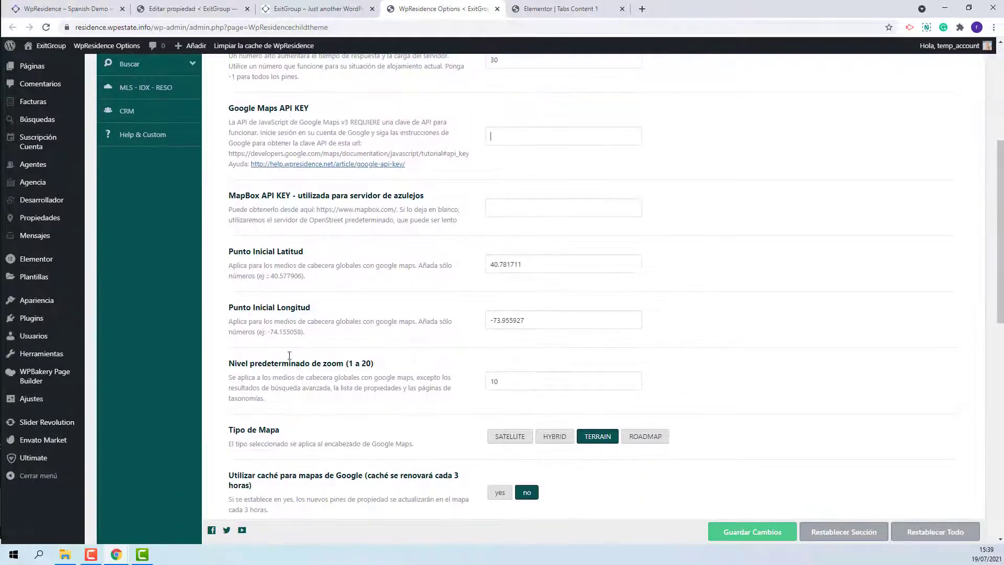
mouse_move(52, 401)
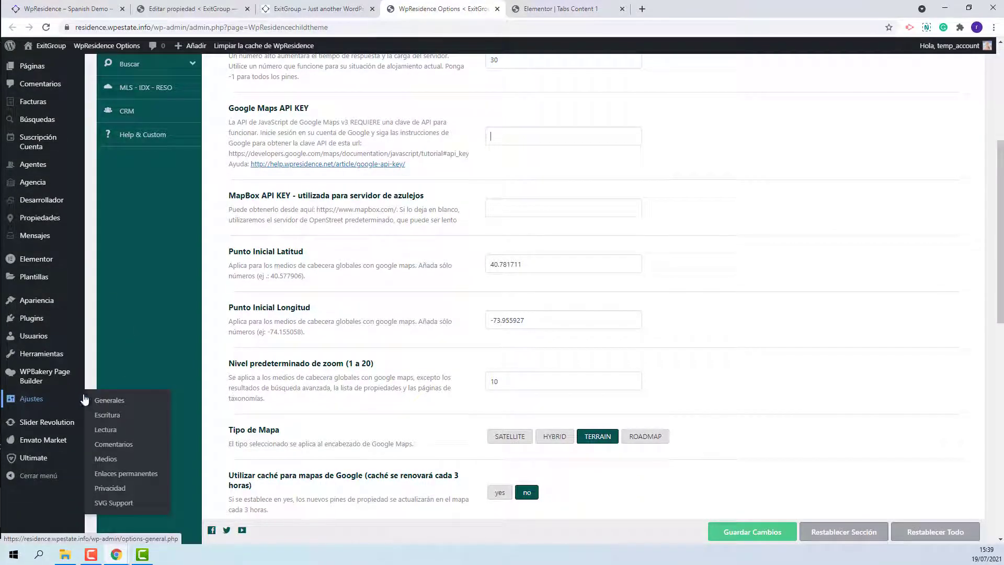
Set the permalinks to the 'Nombre de la entrada' structure and save
click(130, 477)
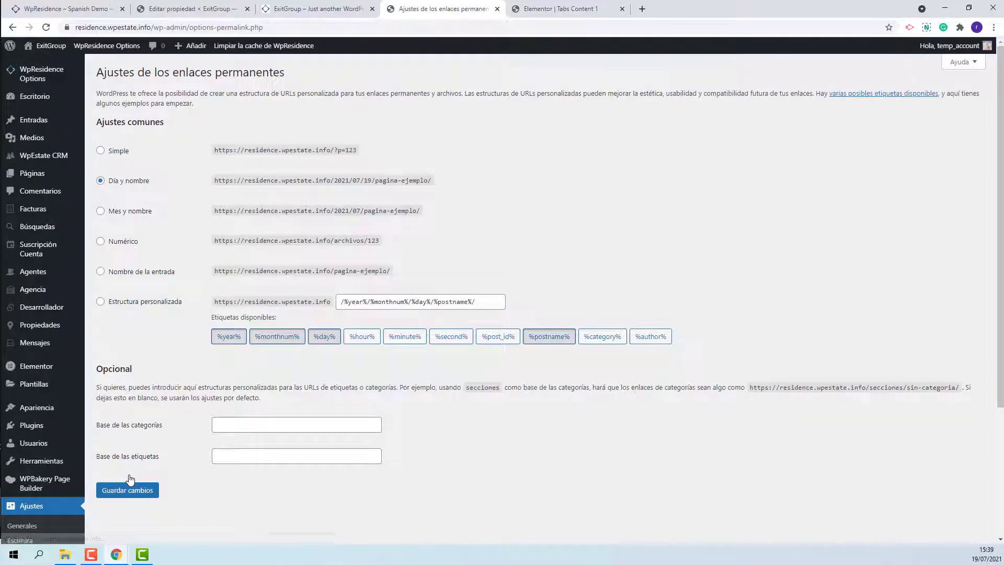
click(100, 271)
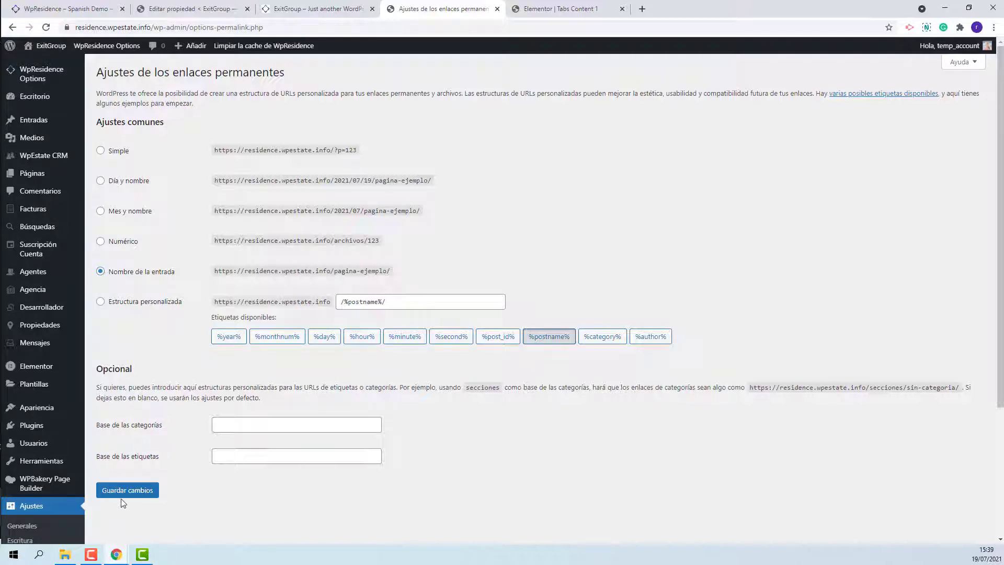
click(136, 501)
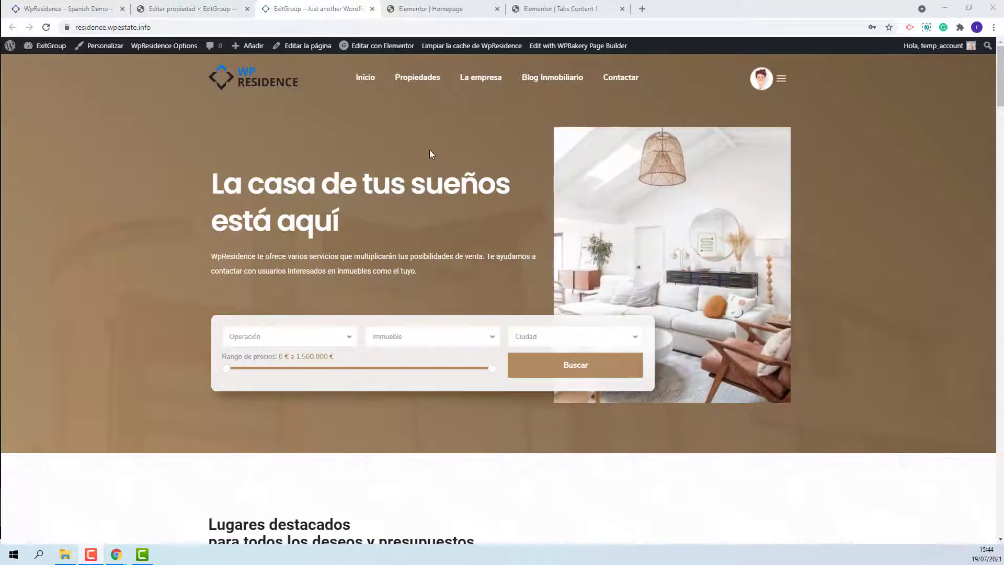
Edit the homepage in Elementor, select the hero section and expand its Estilo background overlay settings
click(398, 46)
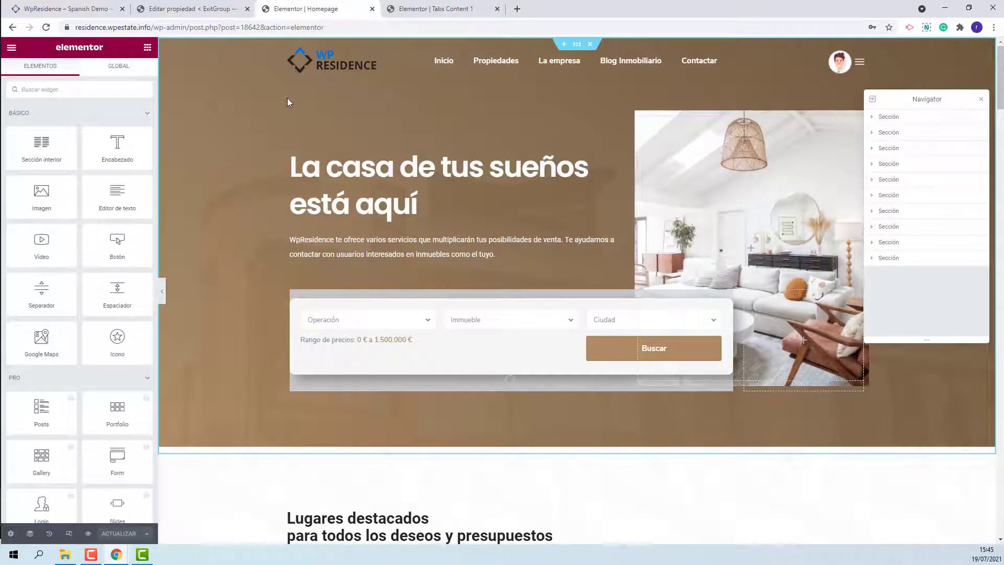
click(30, 534)
click(30, 534)
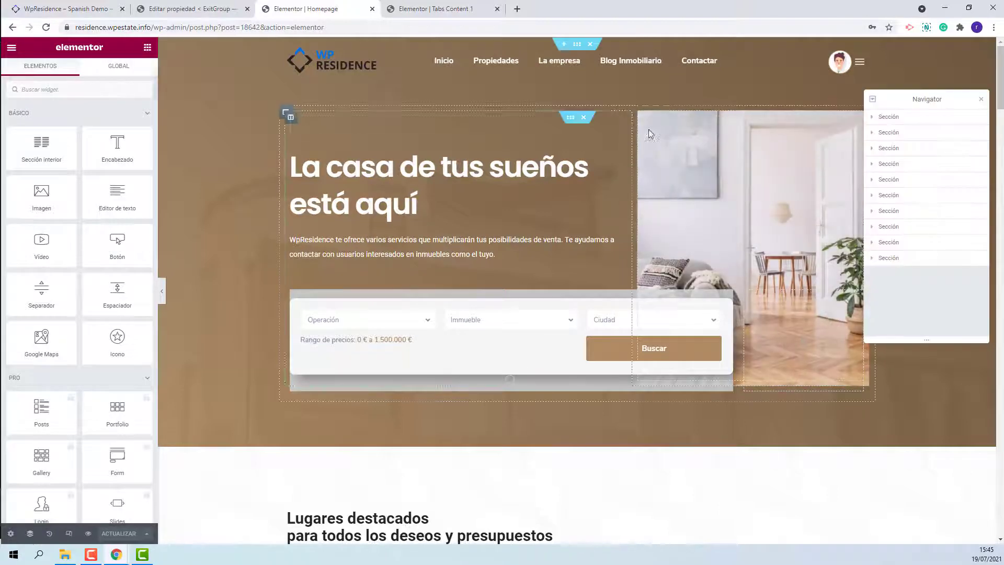
click(888, 119)
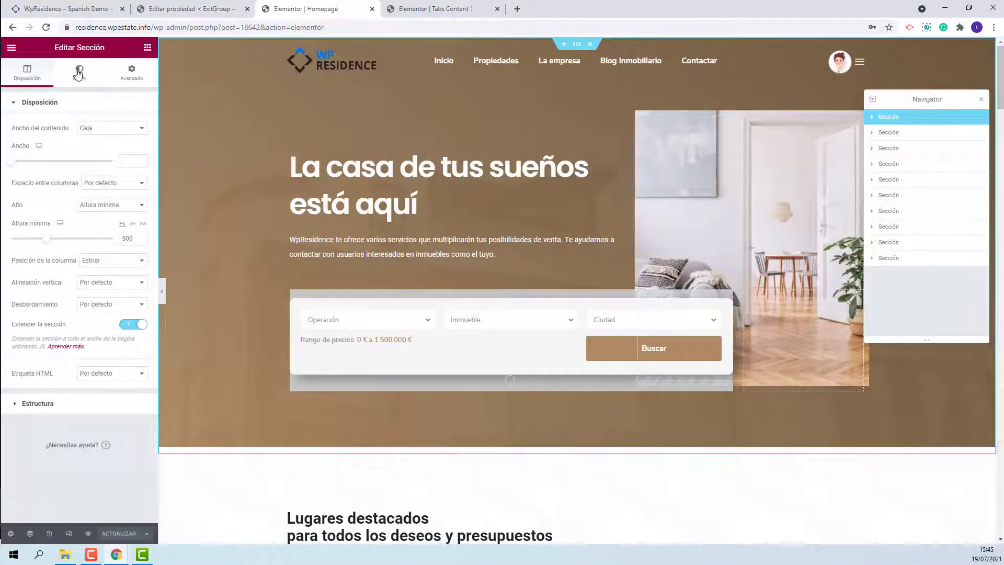
click(78, 72)
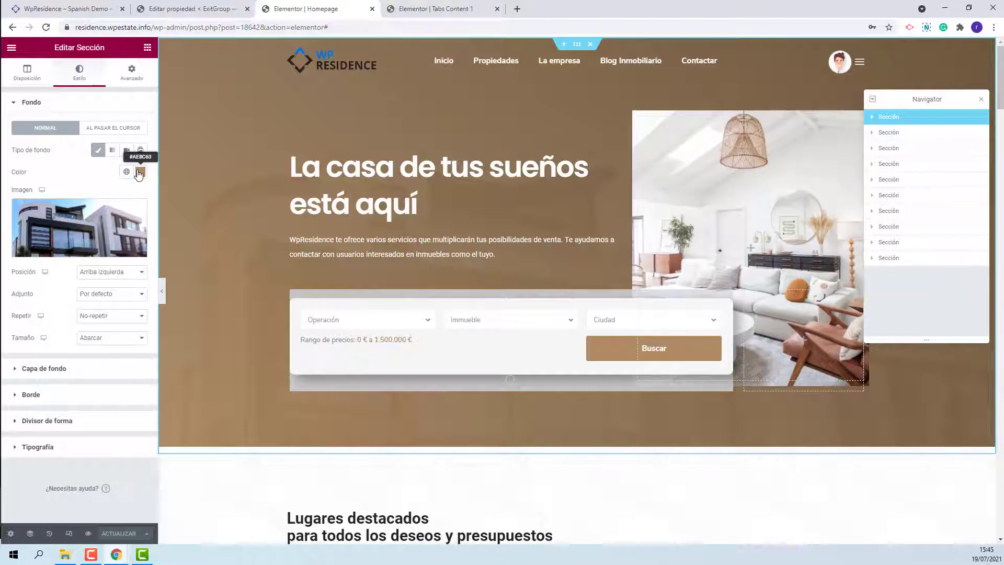
click(61, 375)
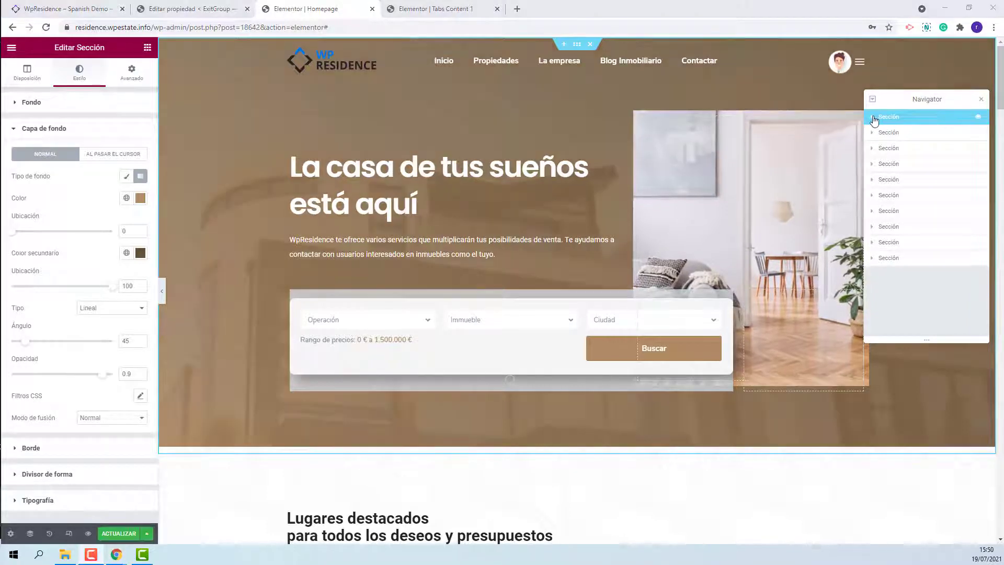
click(871, 116)
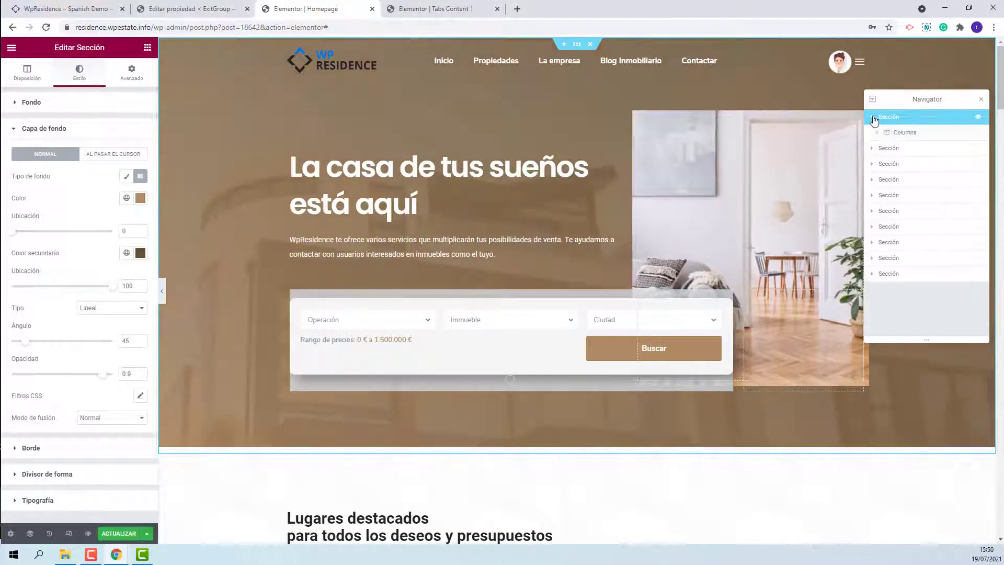
click(888, 134)
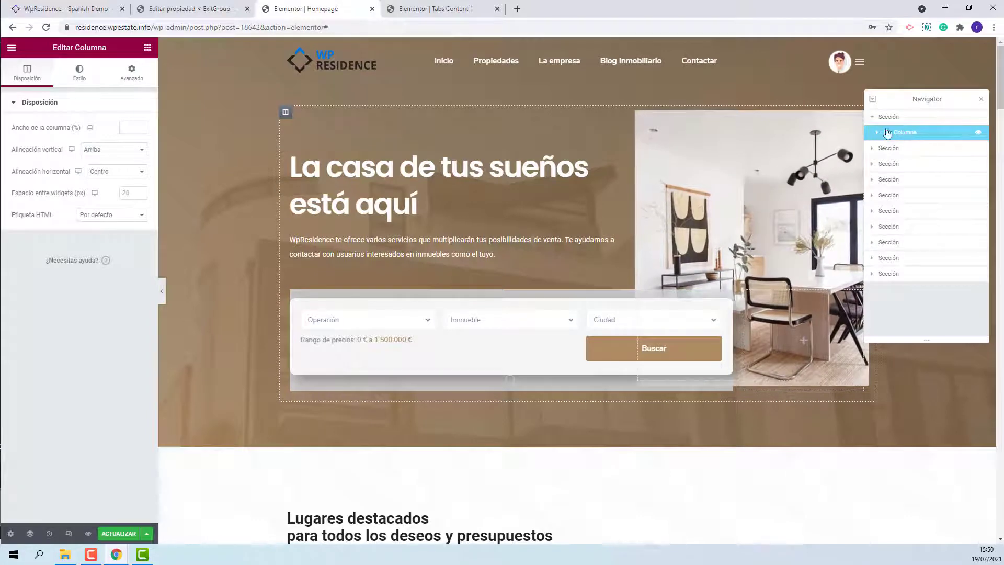
click(877, 132)
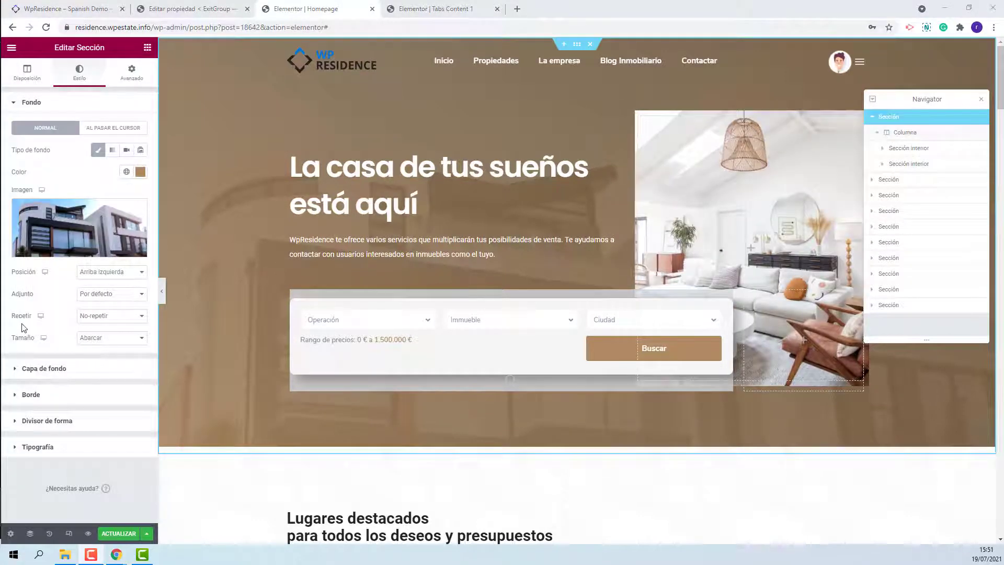
click(882, 149)
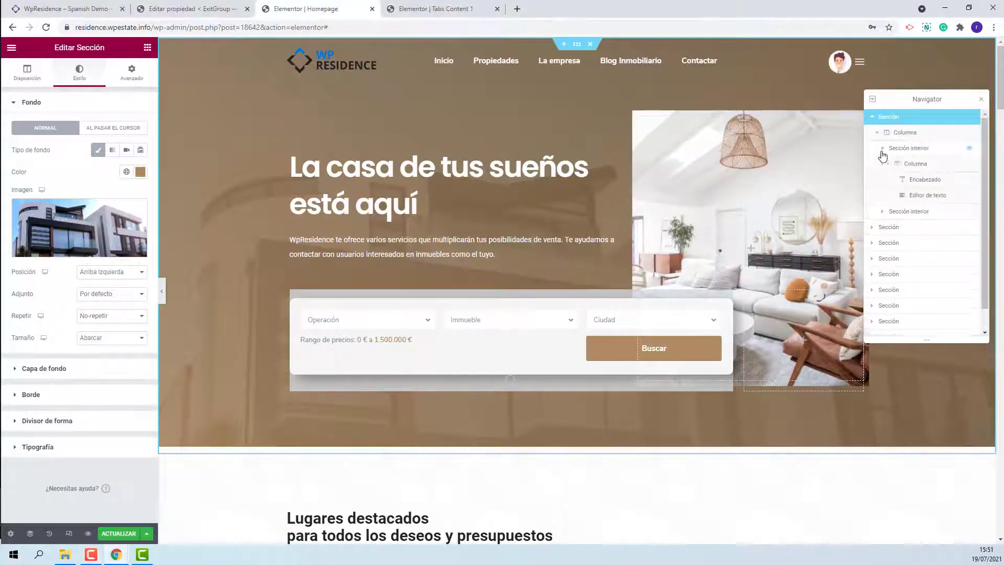
click(888, 164)
click(924, 181)
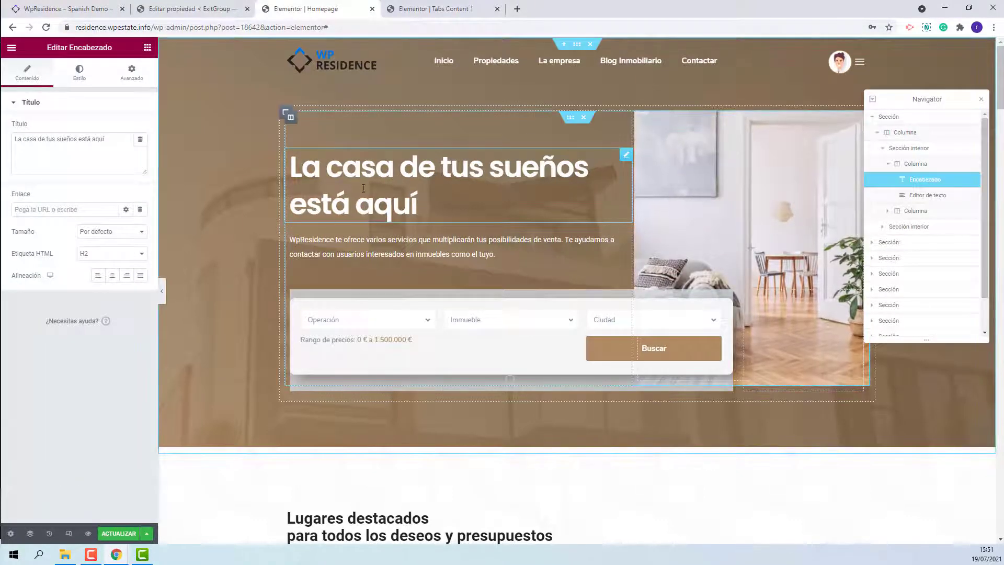
click(922, 198)
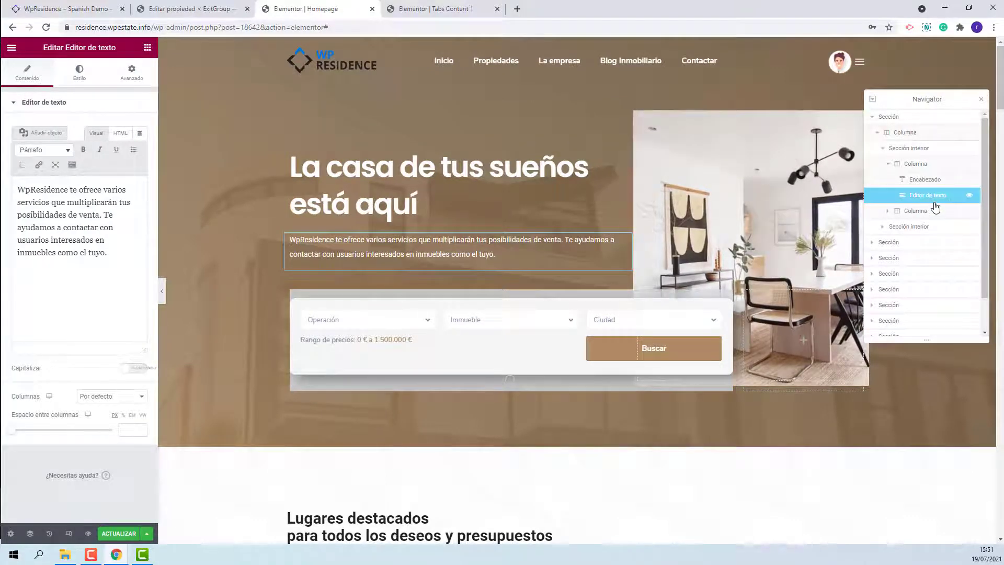
click(889, 213)
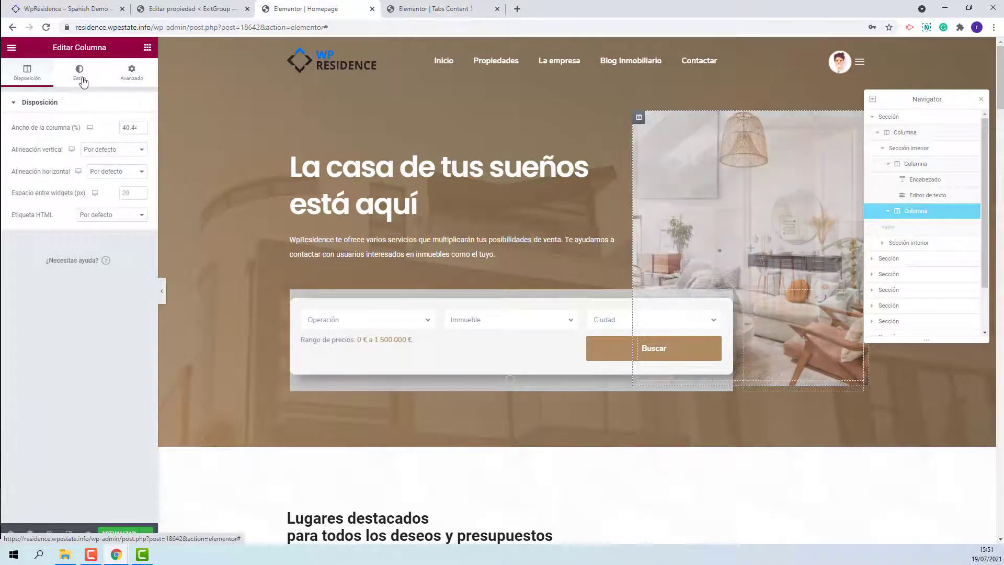
click(80, 75)
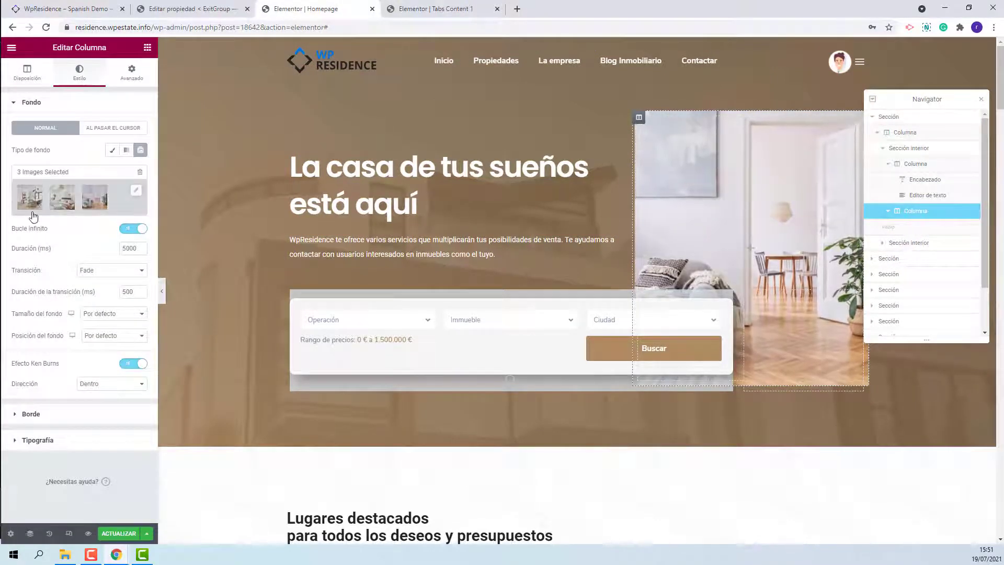
click(896, 247)
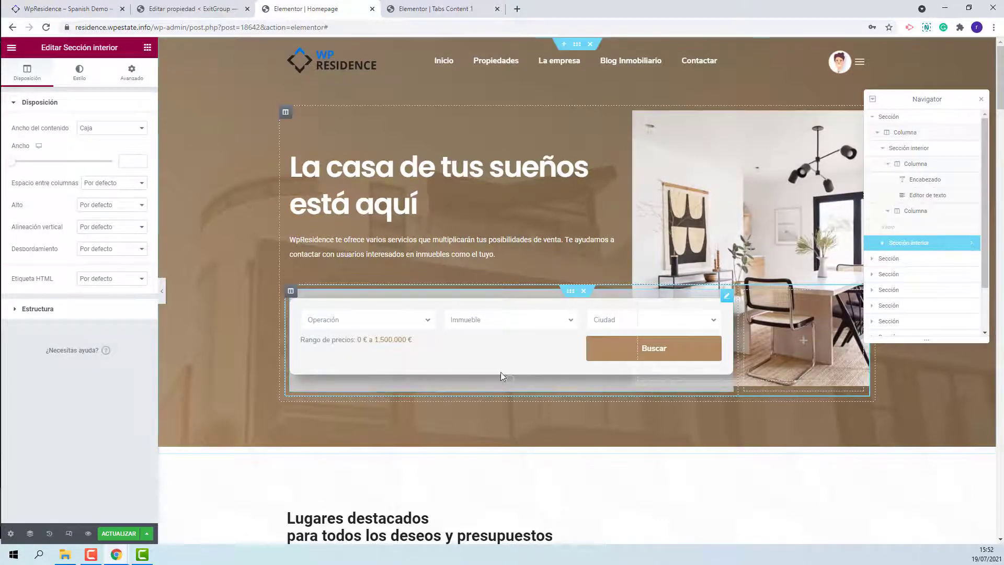
click(882, 242)
click(900, 260)
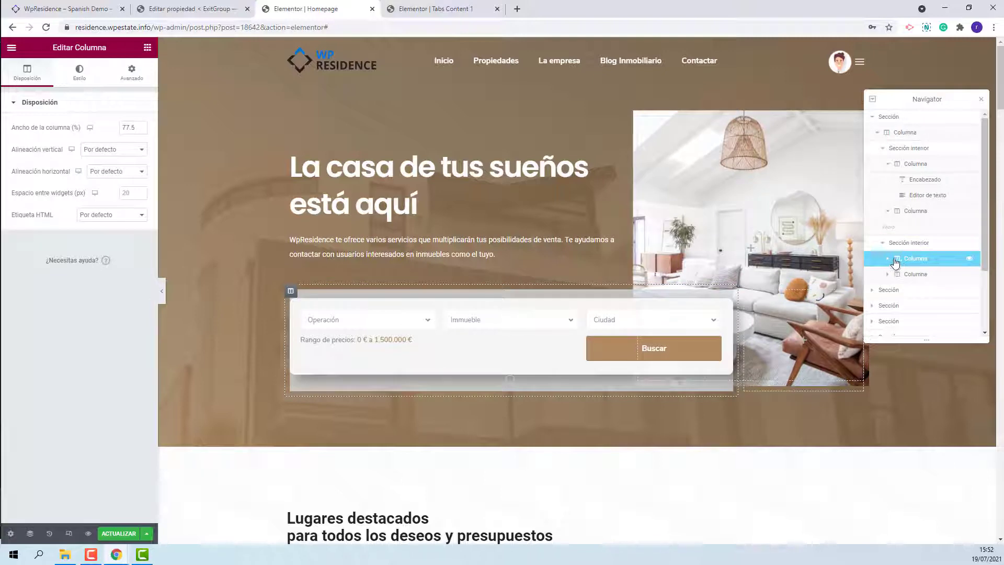
click(890, 259)
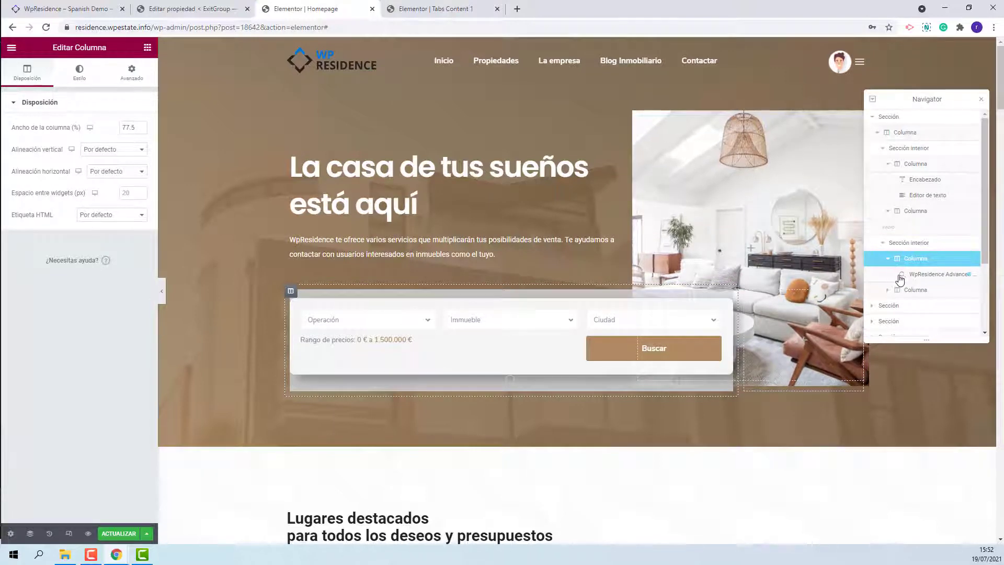
click(900, 277)
scroll(534, 264, down, 3)
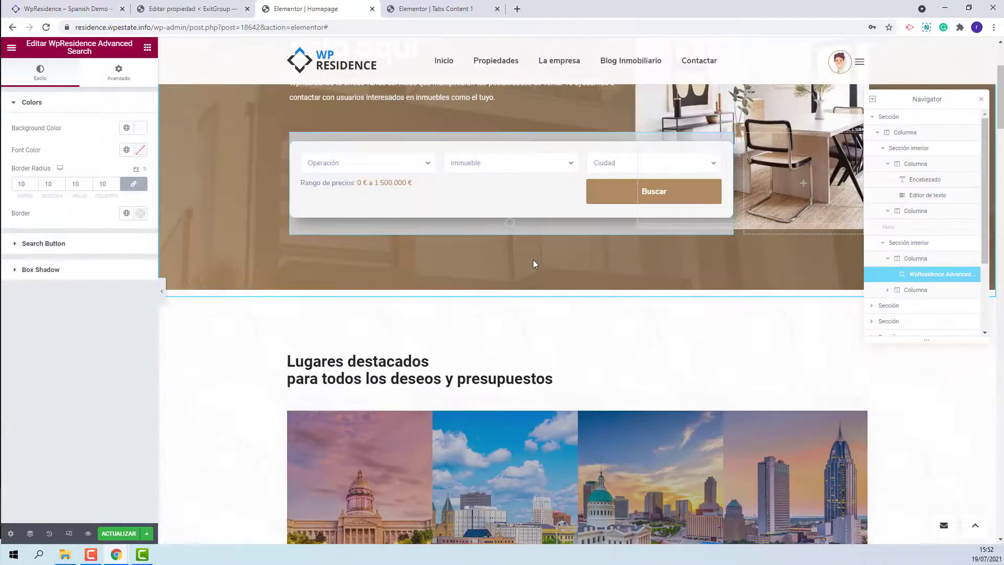
scroll(840, 345, down, 1)
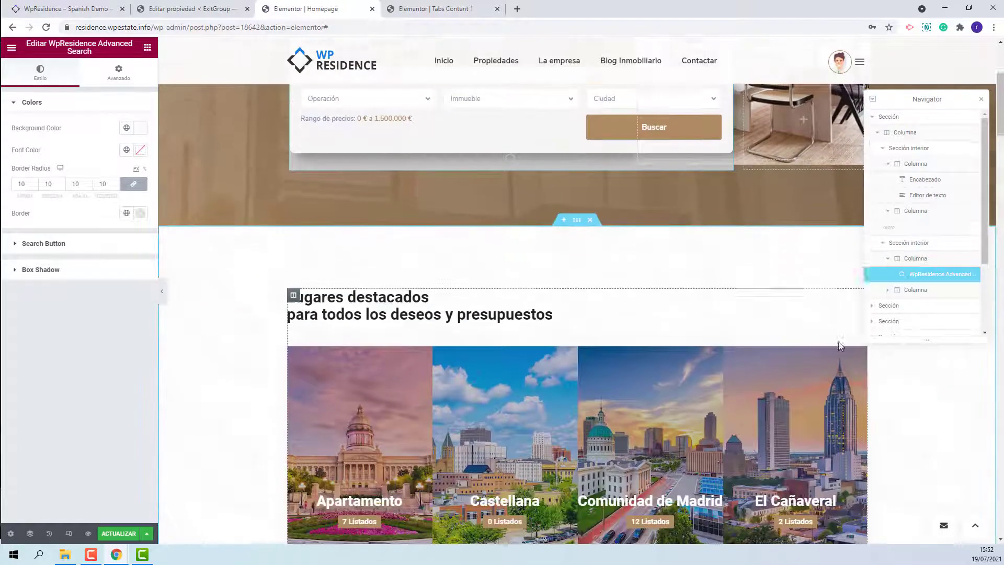
scroll(841, 345, down, 2)
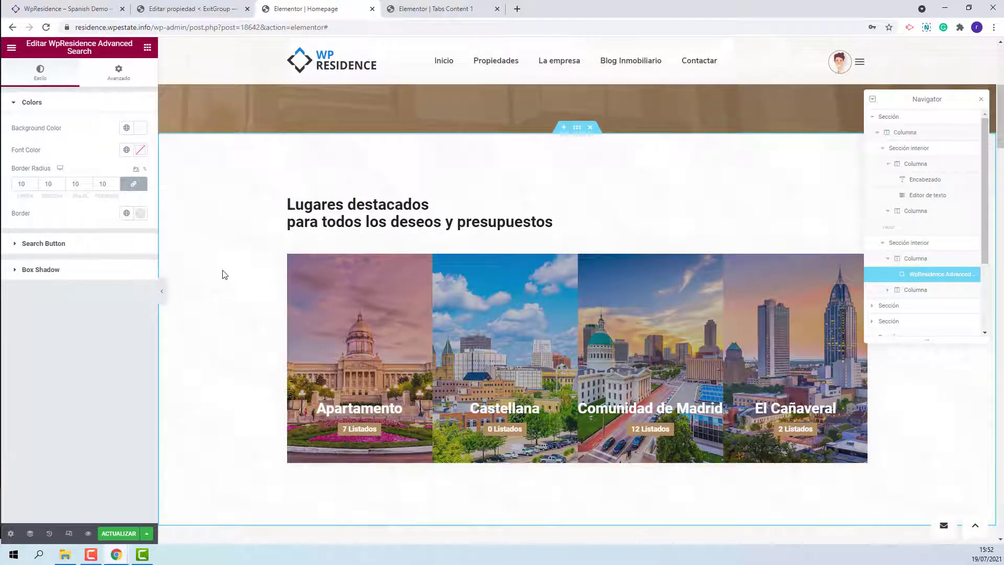
click(952, 305)
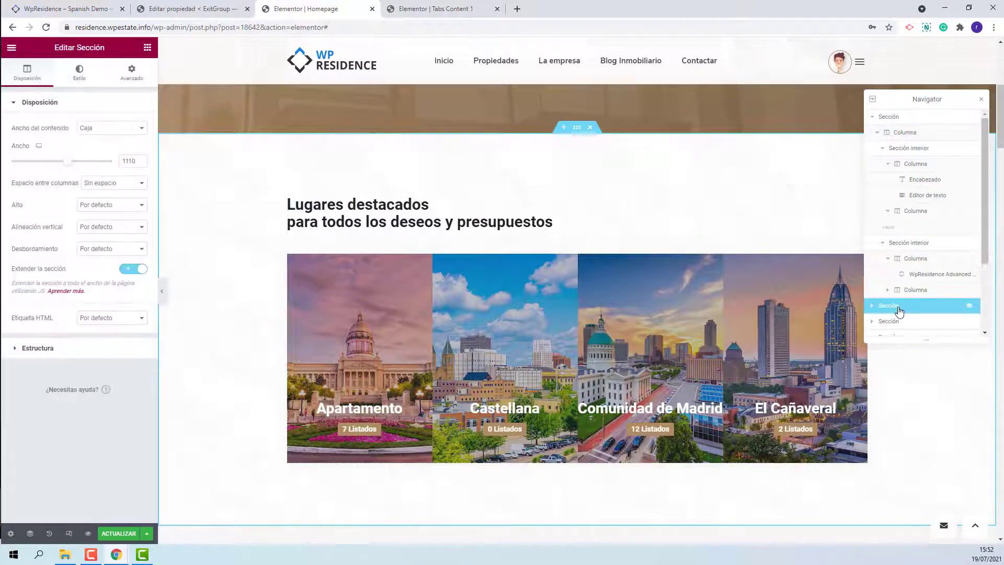
click(79, 79)
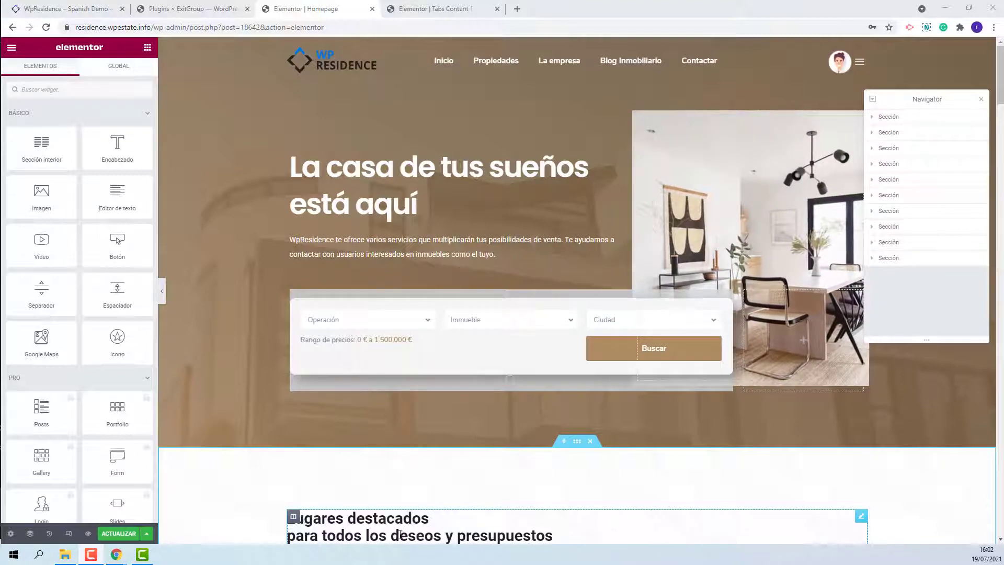
Go from the installed plugins list to the Añadir nuevo plugins page
click(181, 11)
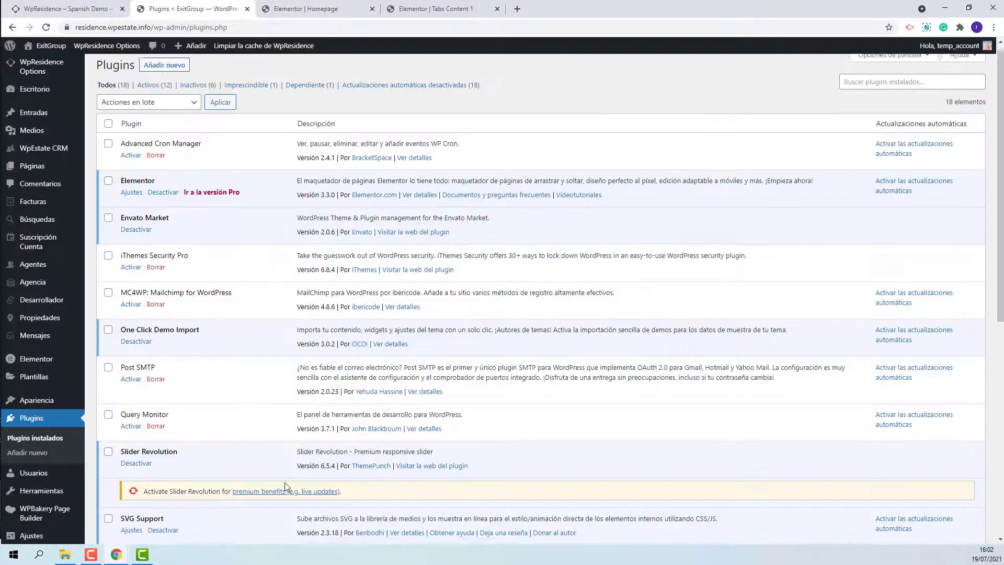
scroll(245, 421, down, 2)
scroll(275, 307, up, 2)
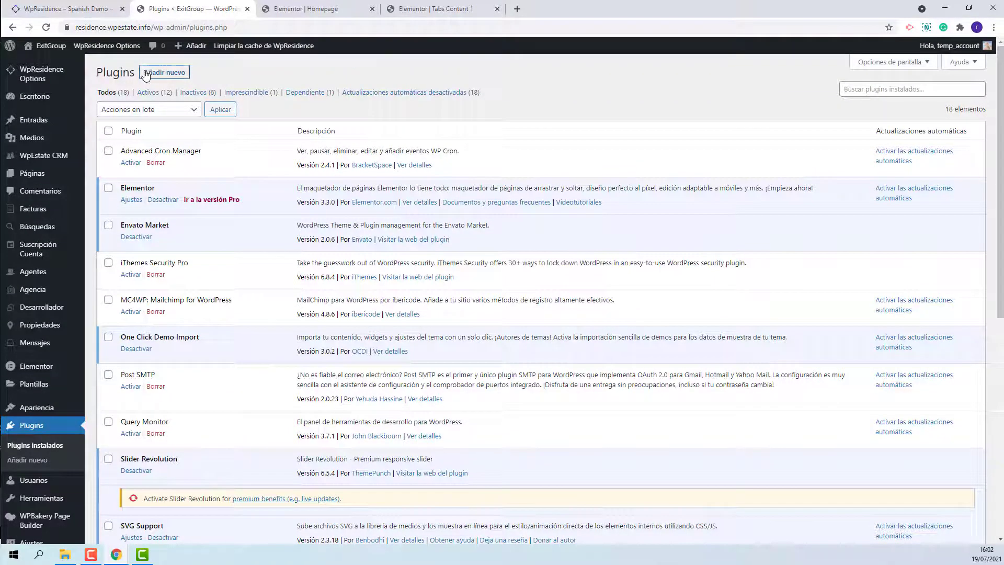
click(164, 72)
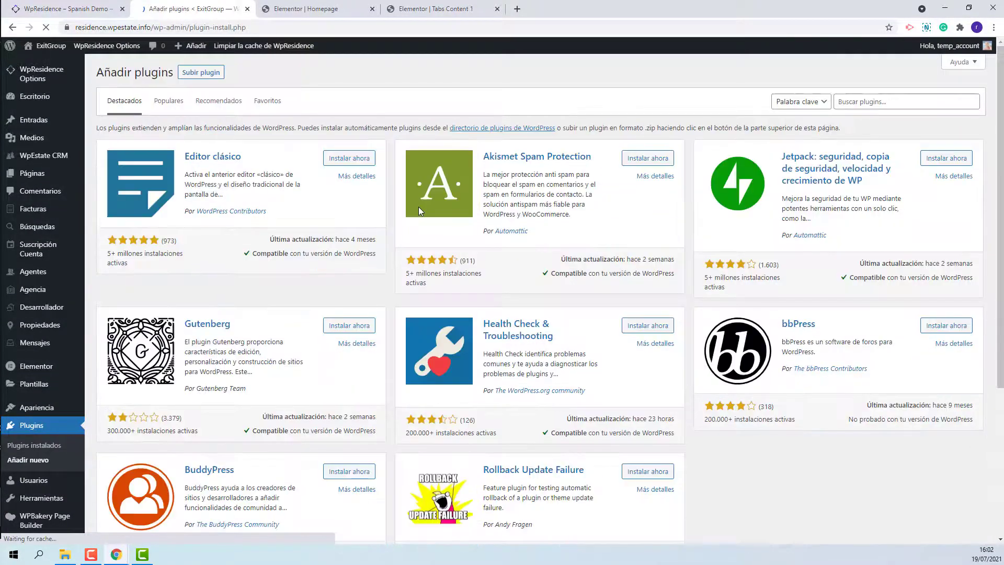
Search for 'Loco translate', then install and activate it
click(910, 102)
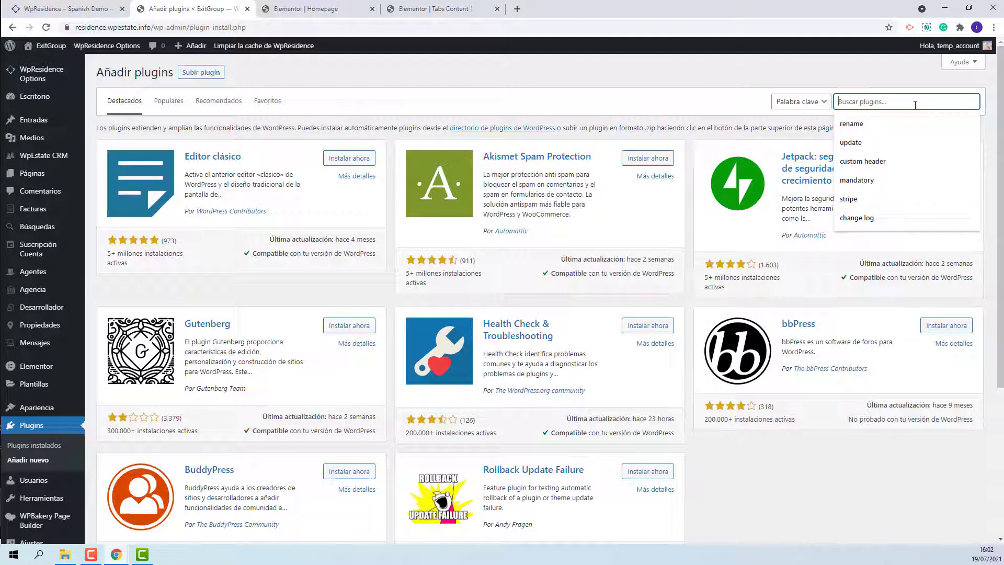
text(Loco tra)
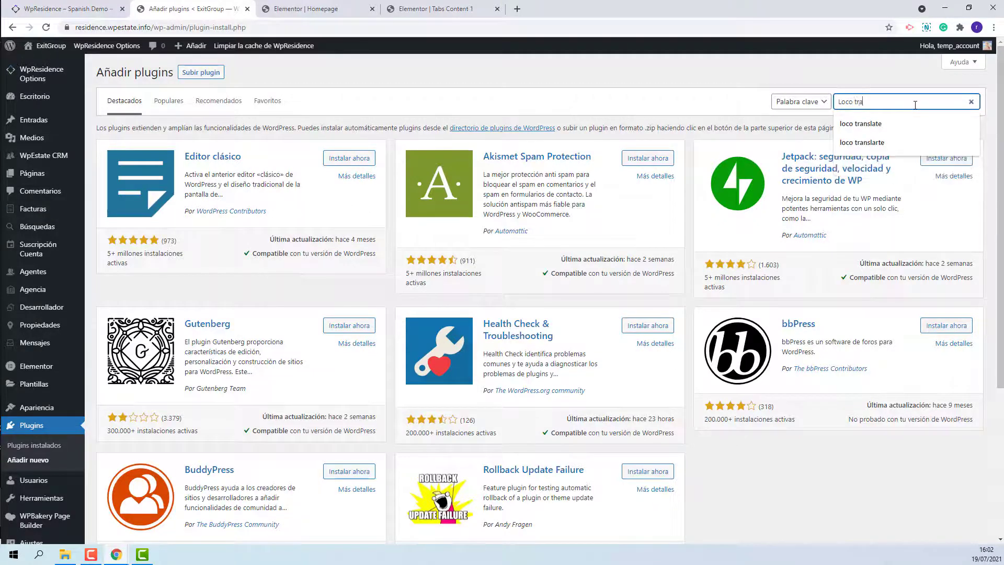
text(nslate)
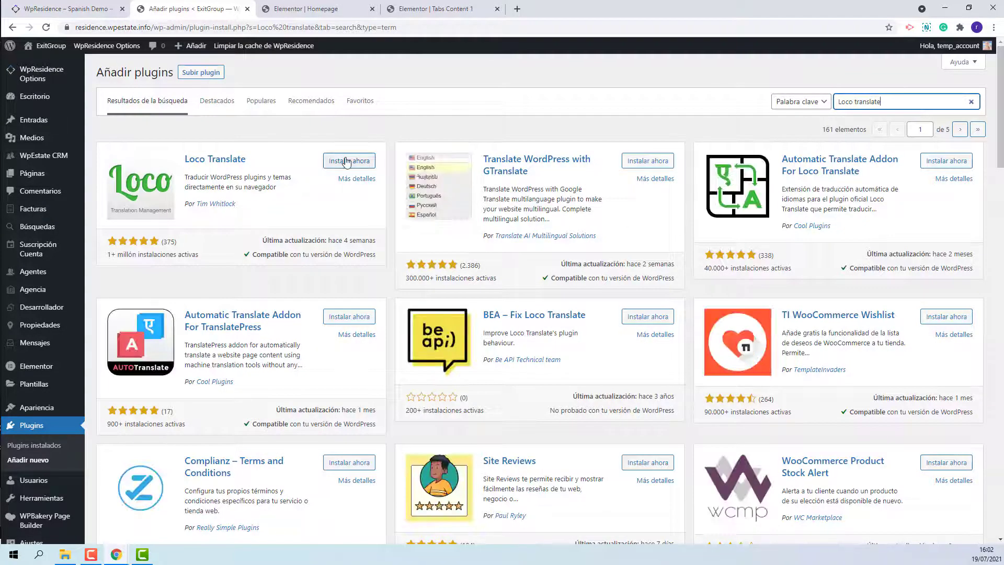
click(348, 161)
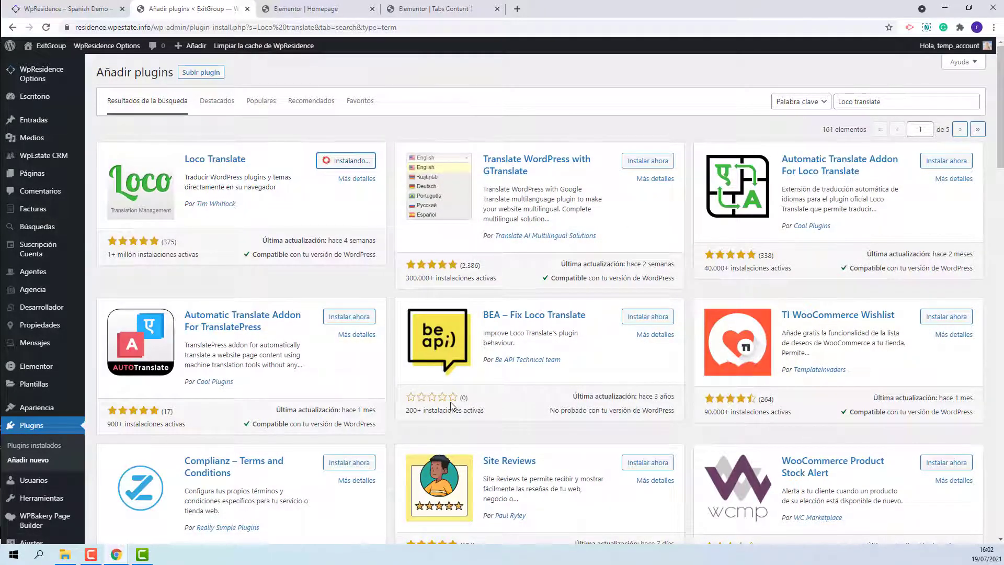
click(360, 165)
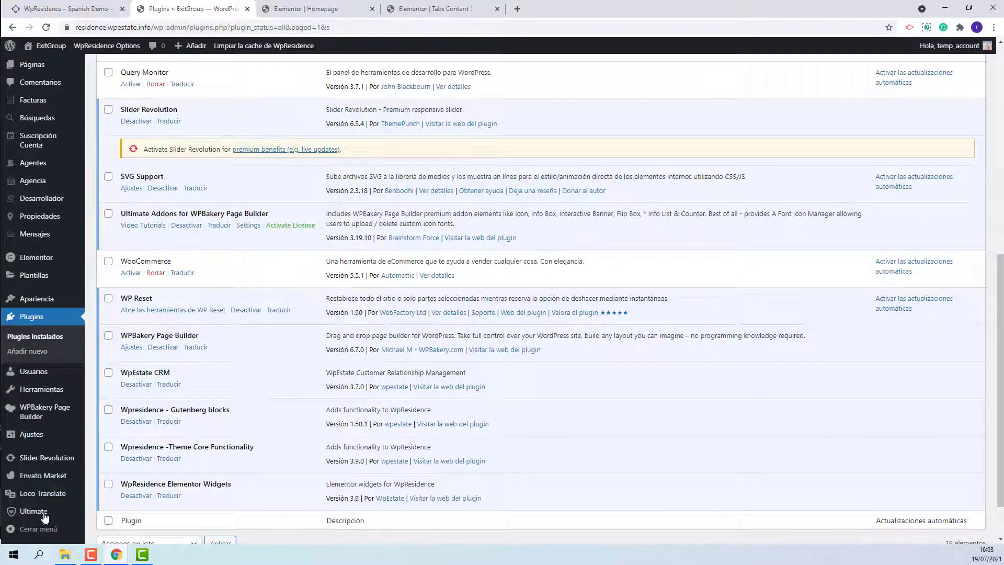
Open Loco Translate's WpResidence child theme entry and scroll to the Español language row
click(43, 496)
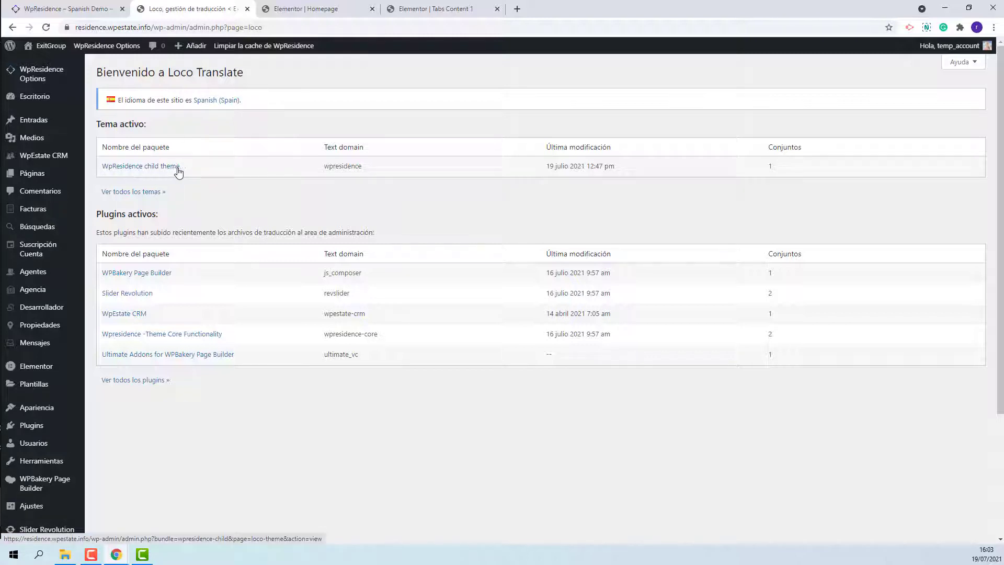
click(143, 171)
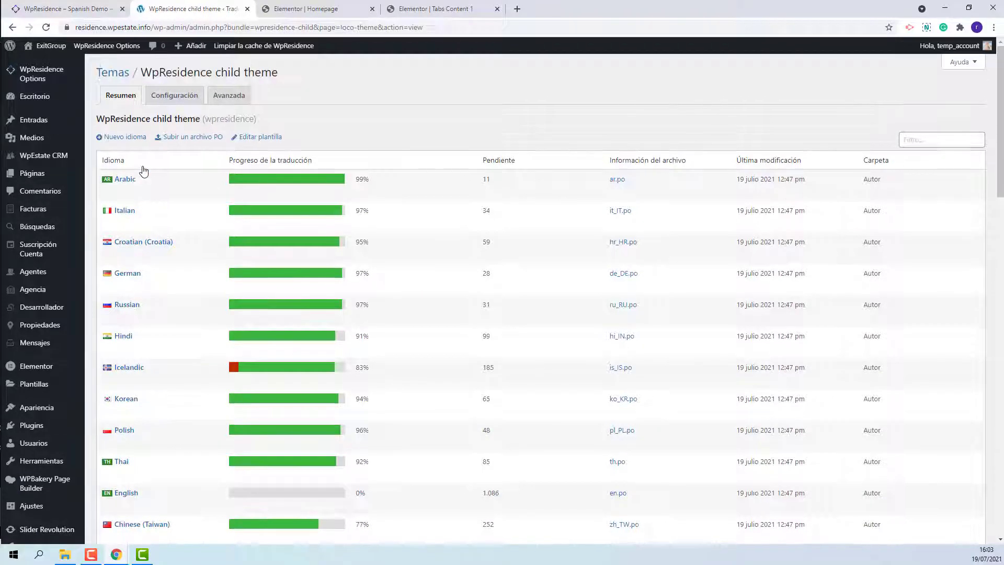
scroll(174, 256, down, 5)
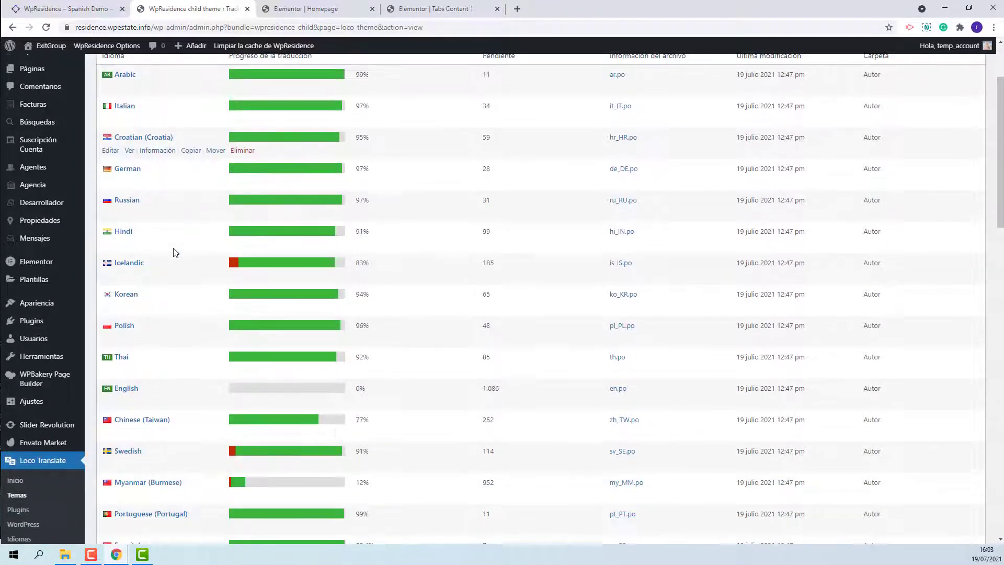
scroll(175, 253, down, 4)
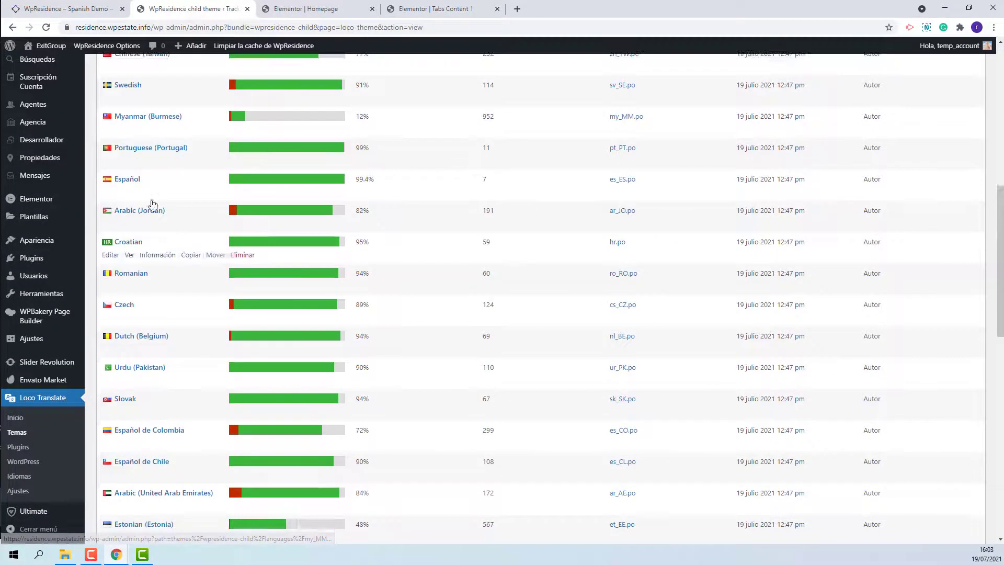
Open the child theme's Spanish es_ES.po file and inspect the '5. Amenities' translation
click(109, 192)
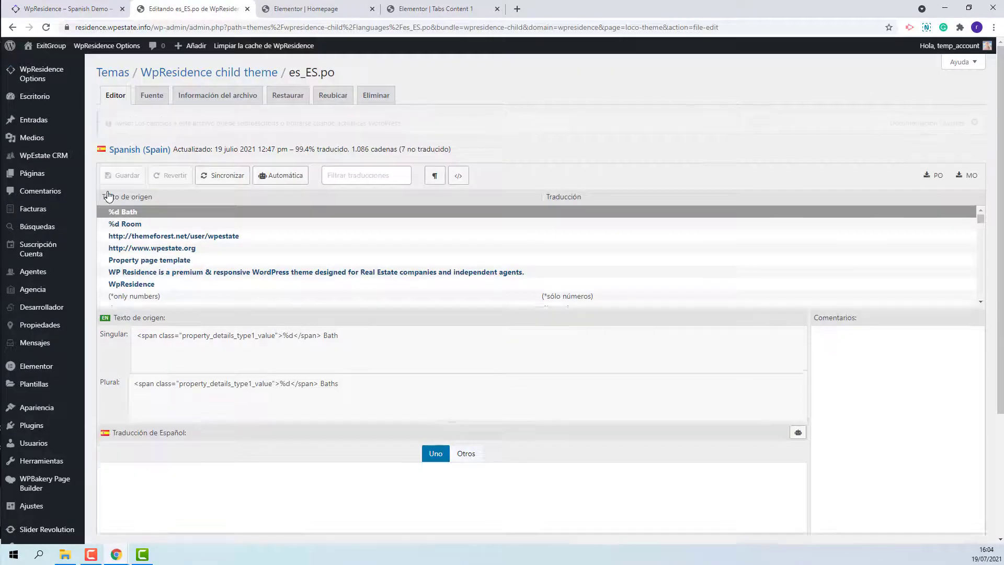
scroll(663, 264, down, 6)
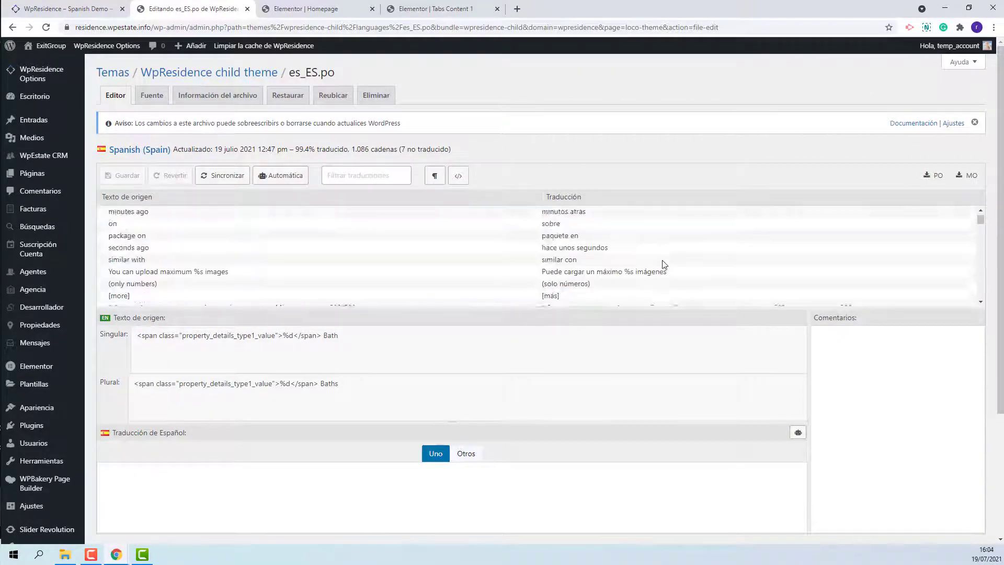
scroll(663, 264, down, 6)
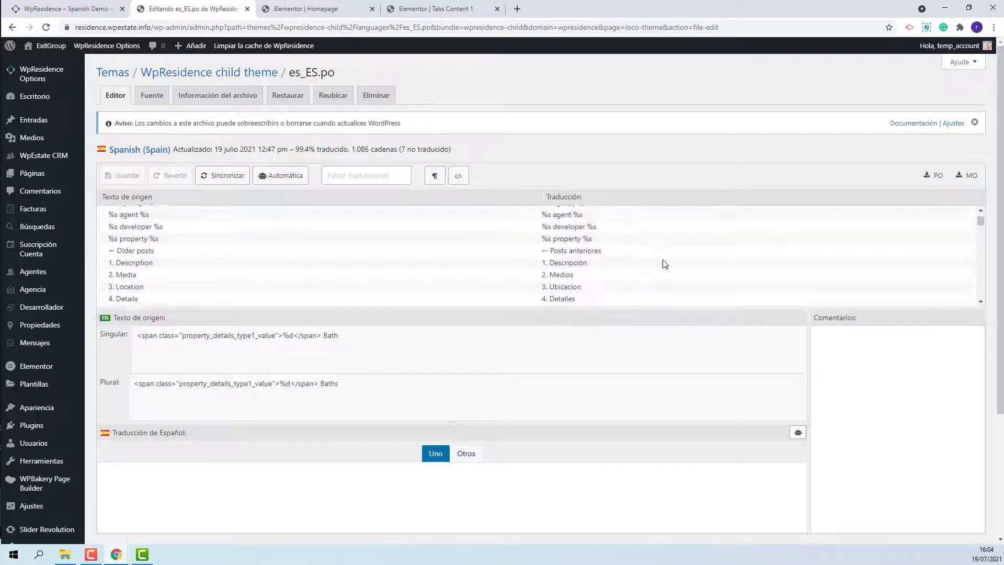
click(155, 260)
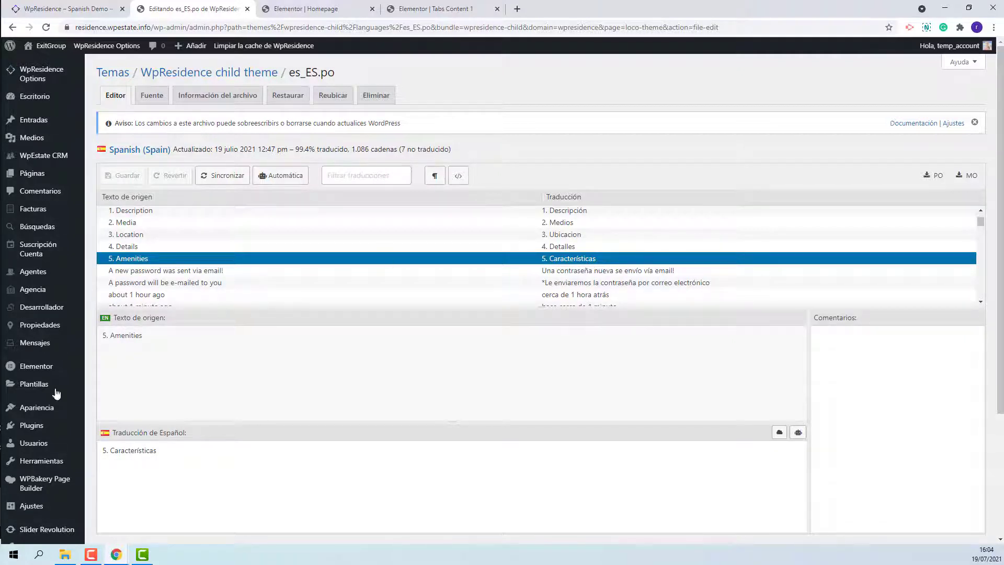
click(244, 462)
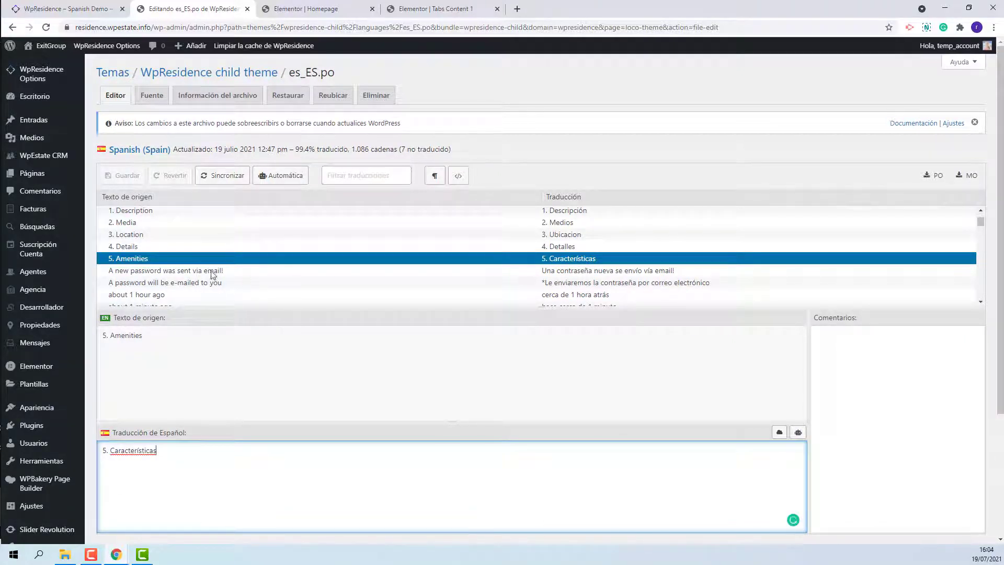
Select the Spanish translation of 'A new password was sent via email!'
click(212, 272)
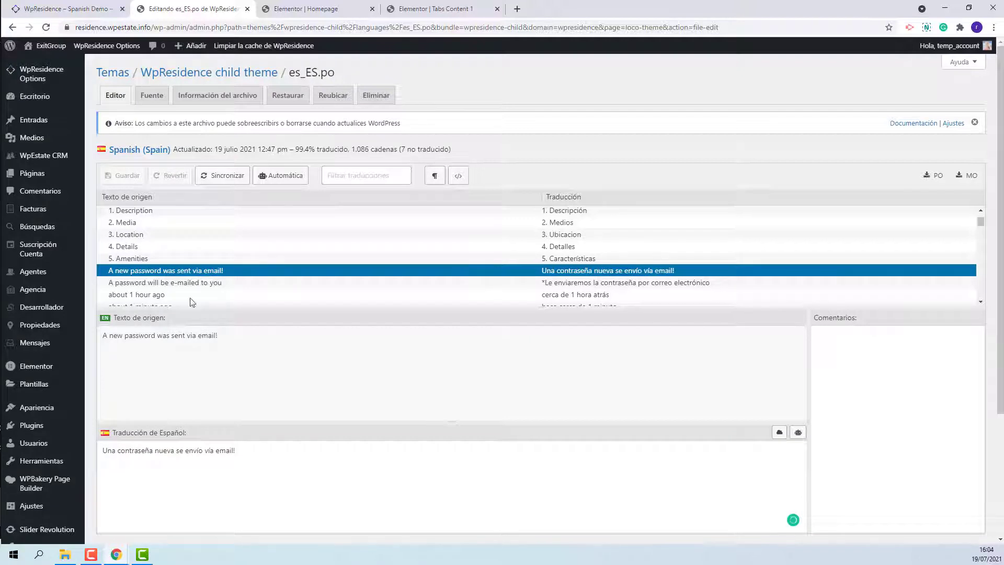
click(243, 450)
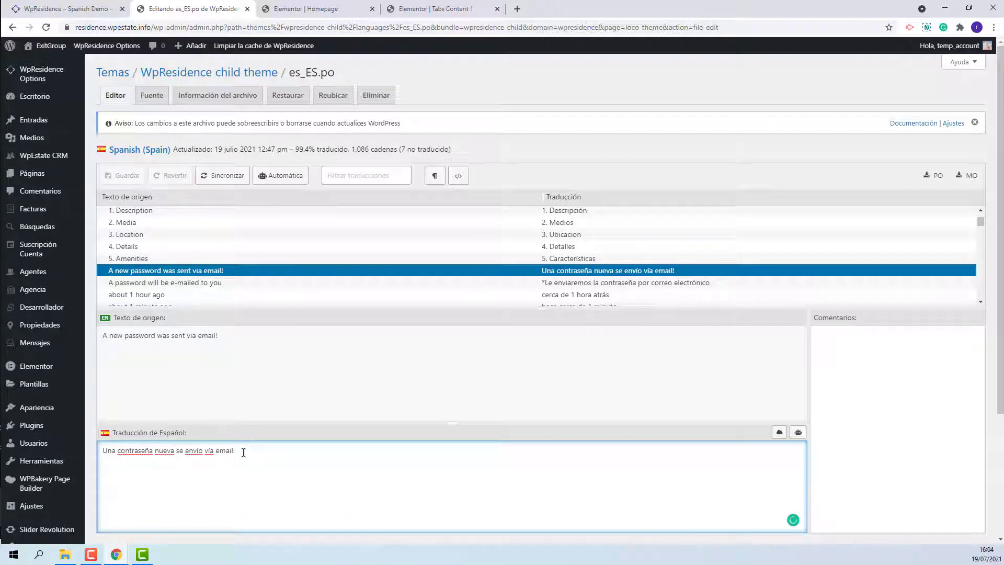
drag(253, 464, 110, 452)
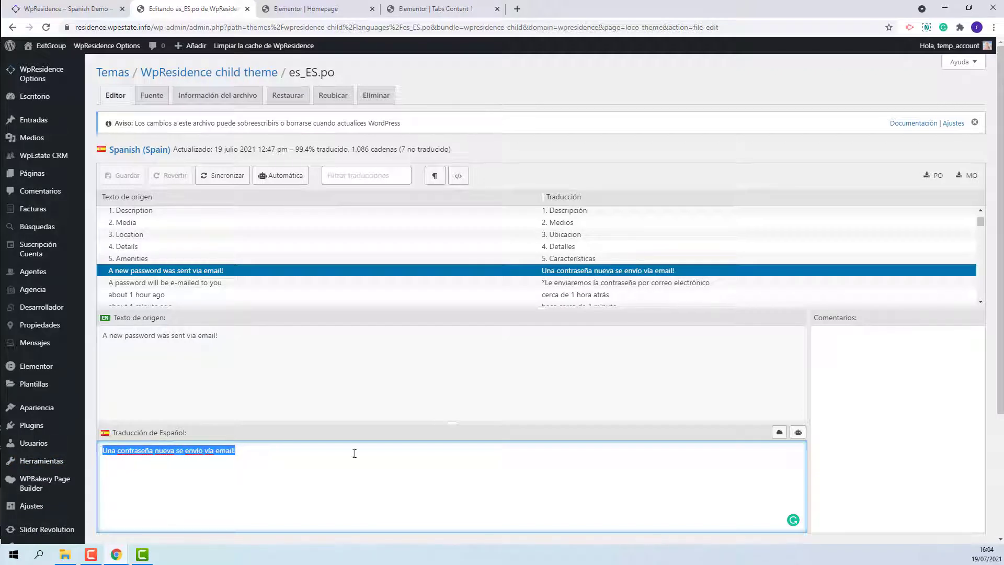
scroll(421, 460, down, 3)
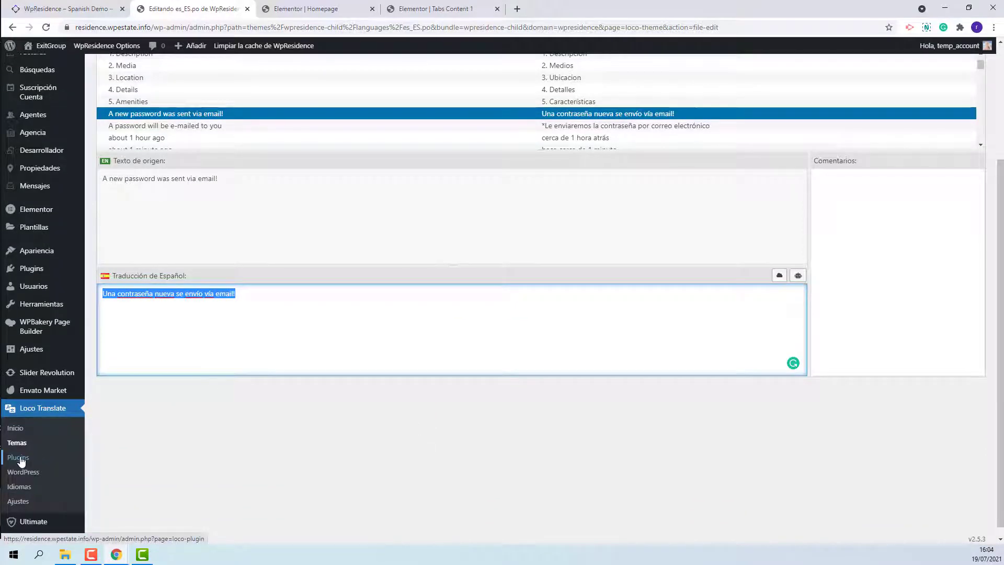
Open the Spanish (Español) translation of the Wpresidence Theme Core Functionality plugin for editing
click(19, 457)
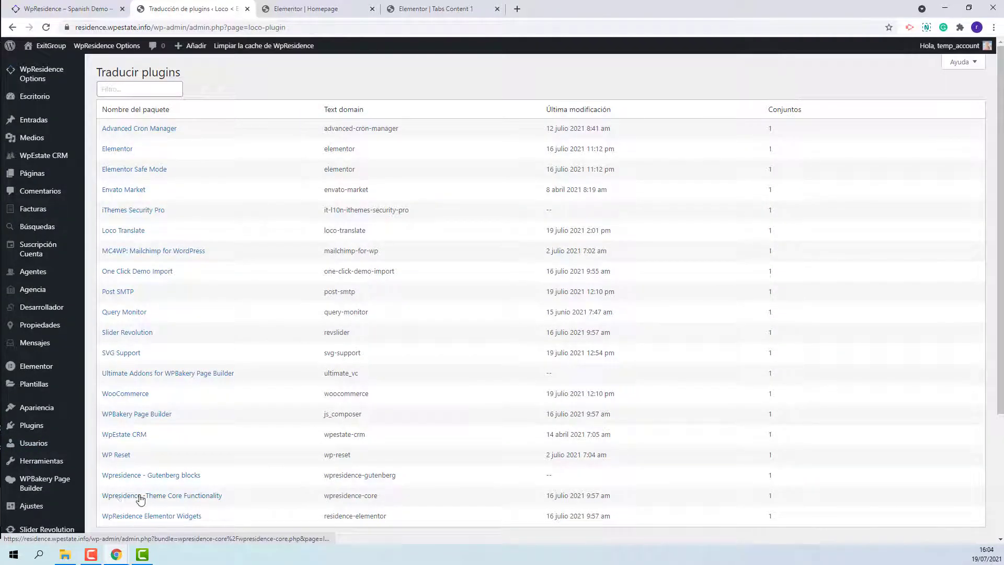
click(180, 500)
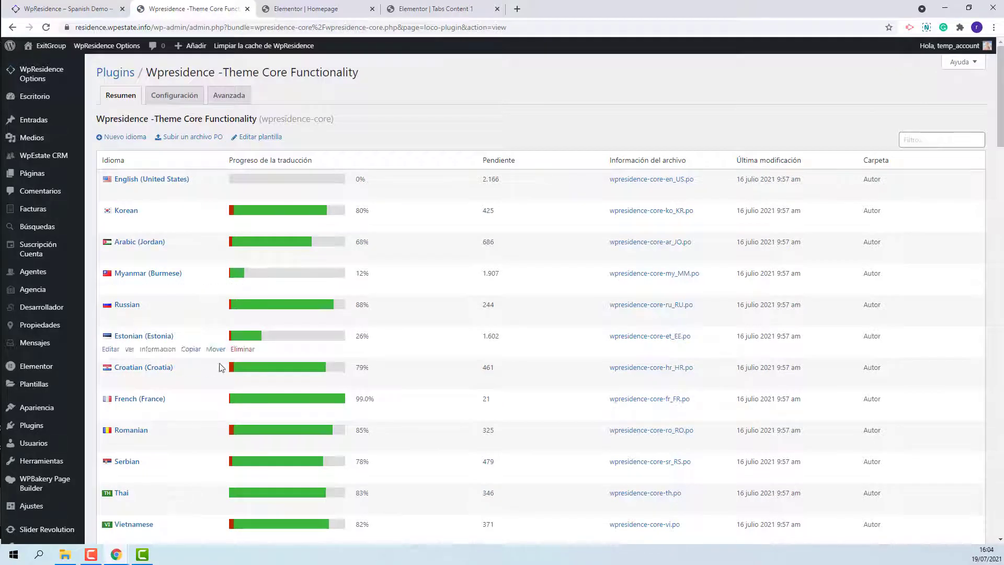
scroll(222, 373, down, 2)
scroll(223, 373, down, 10)
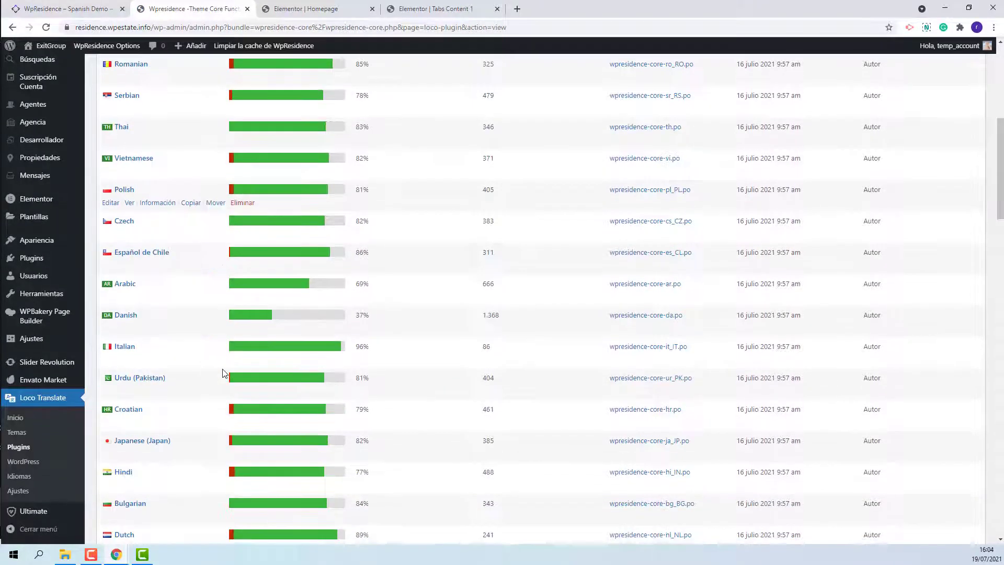
scroll(224, 373, down, 6)
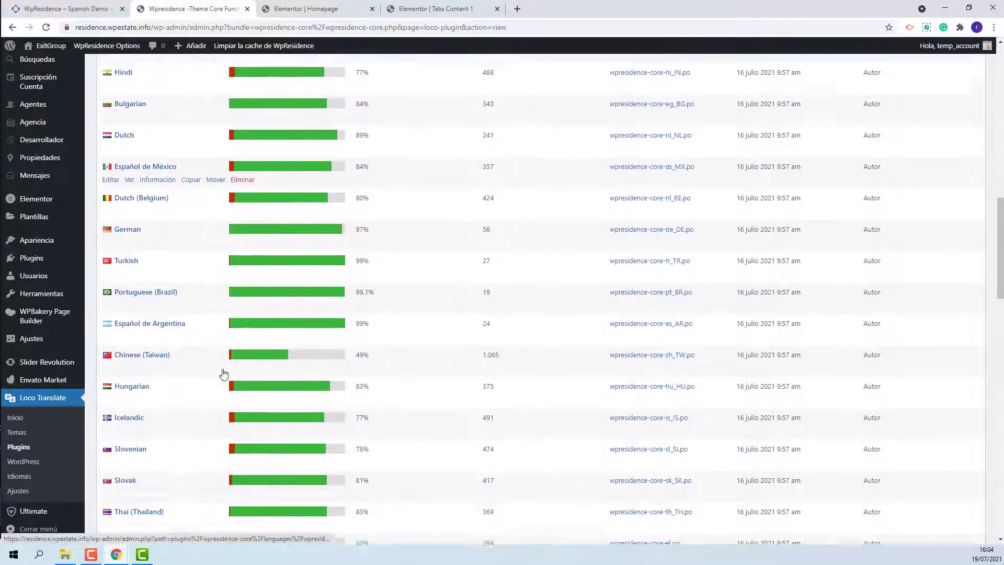
scroll(224, 373, down, 3)
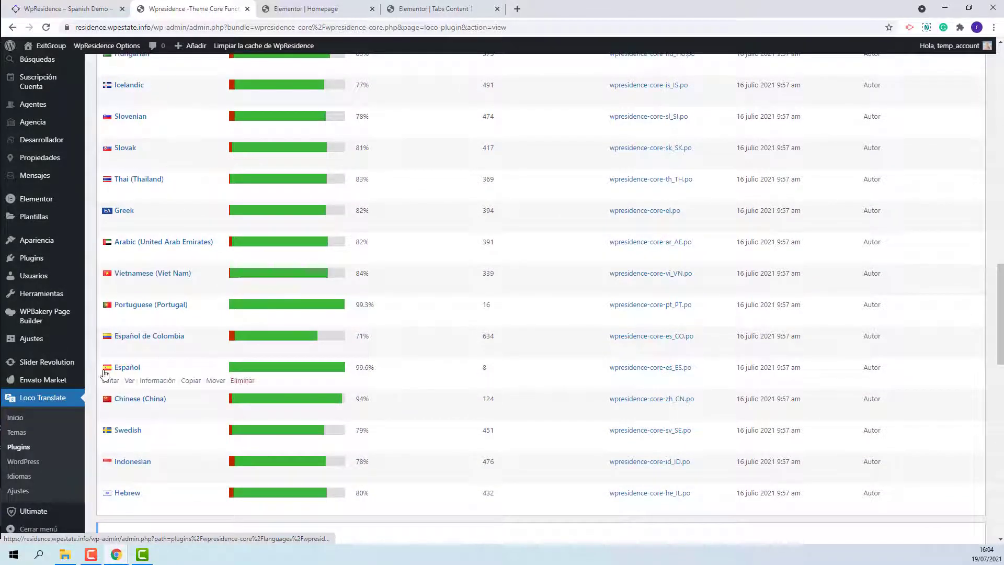
click(107, 383)
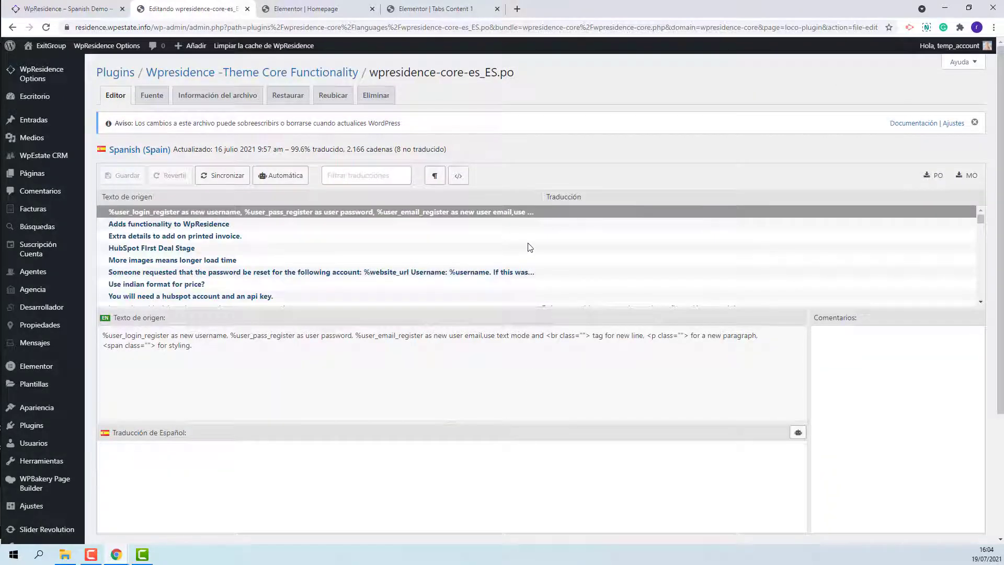
Review several strings and their Spanish translations, including the create-a-ticket sentence and the %reset_link string
scroll(527, 245, down, 2)
scroll(529, 246, down, 2)
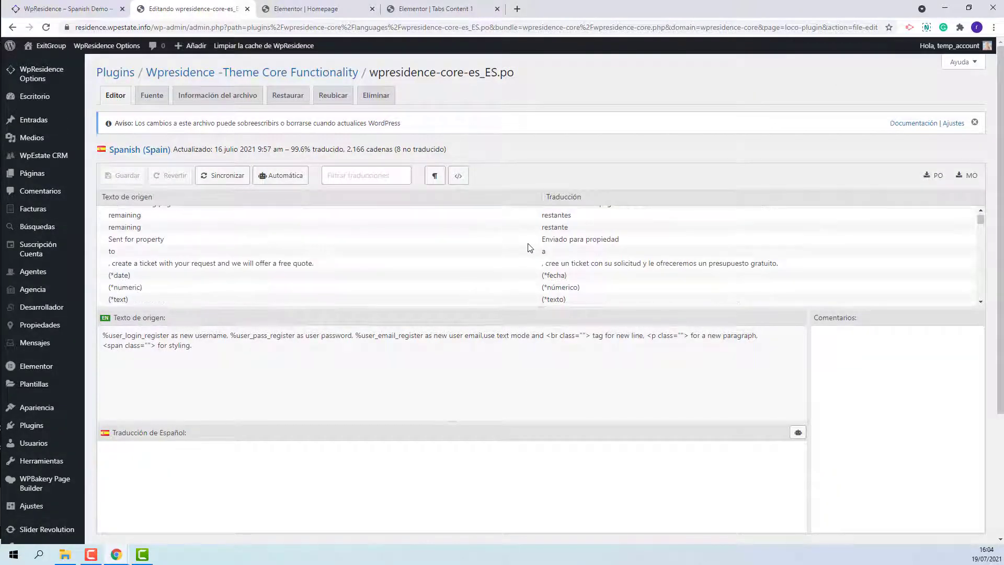
click(563, 268)
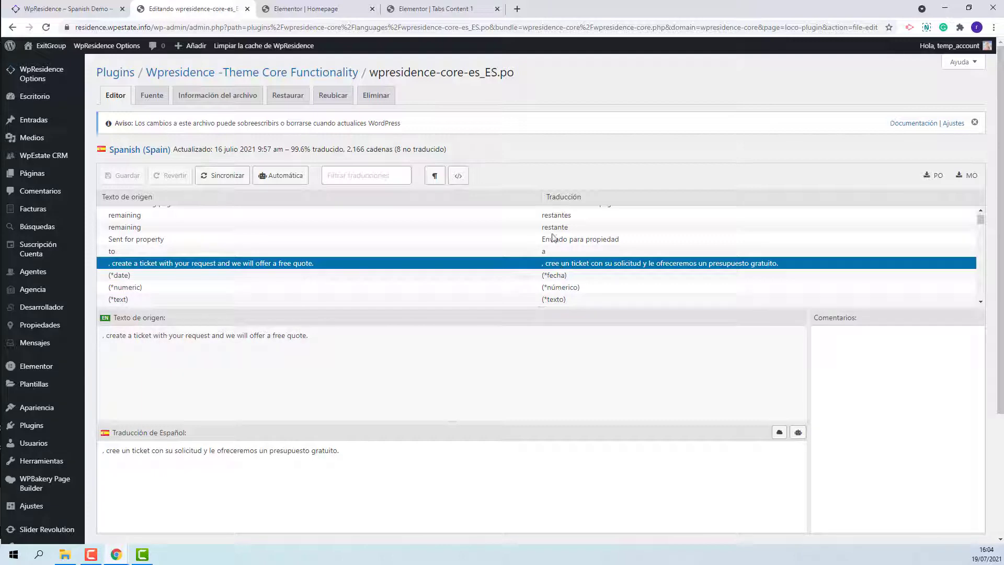
click(553, 218)
scroll(571, 262, down, 2)
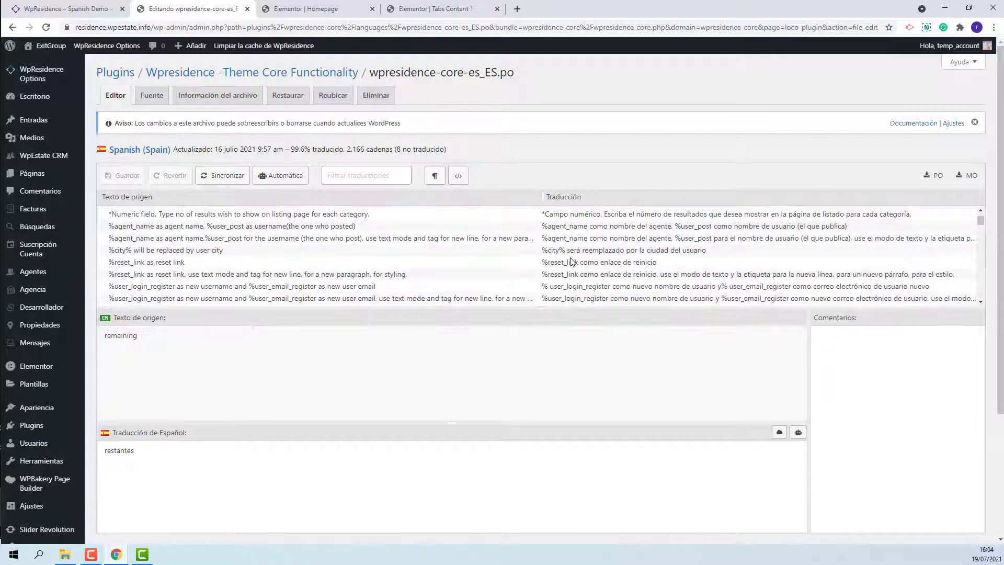
click(572, 261)
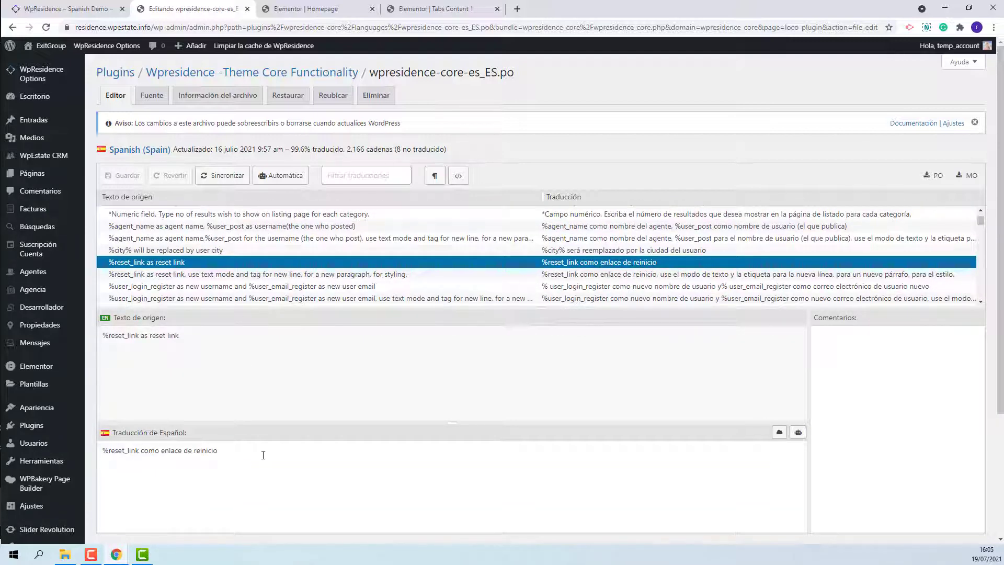